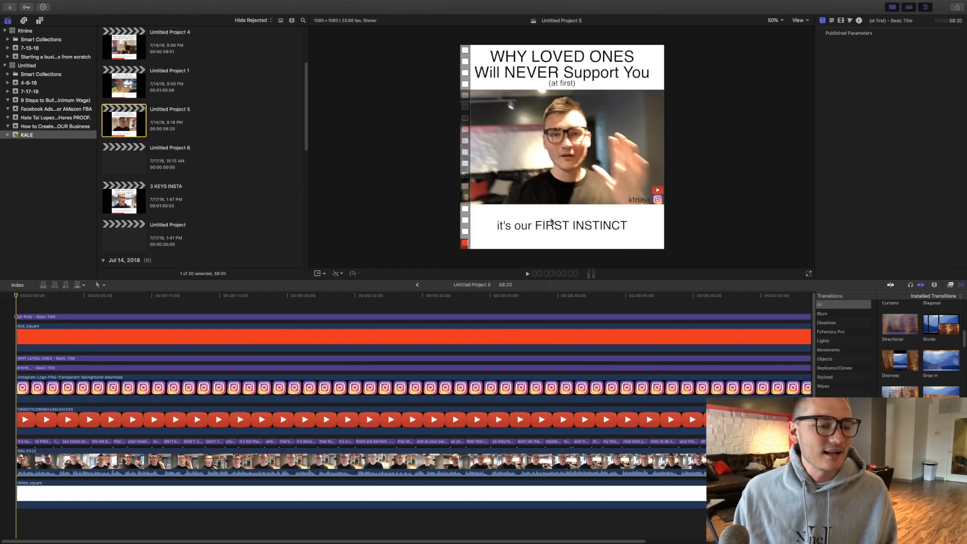
- Start a new project in the current event and set its video format to Custom
{"action": "scroll", "coordinate": [231, 64], "scroll_direction": "down", "scroll_amount": 5}
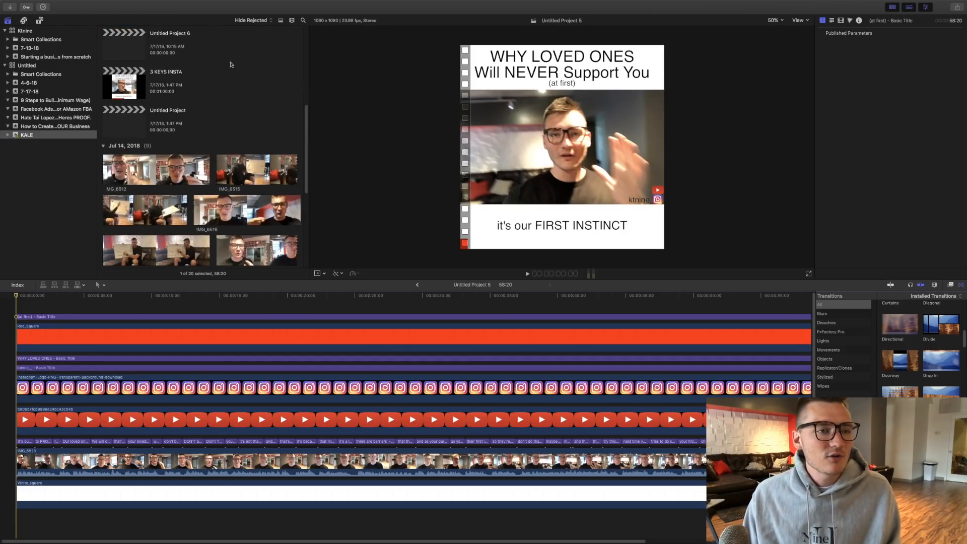
{"action": "scroll", "coordinate": [231, 65], "scroll_direction": "up", "scroll_amount": 9}
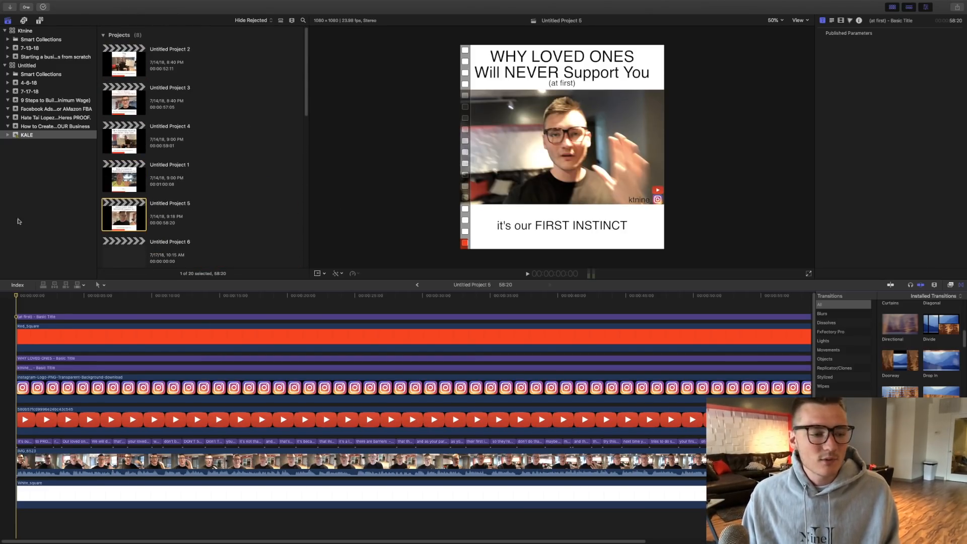
{"action": "mouse_move", "coordinate": [115, 4]}
{"action": "left_click", "coordinate": [66, 4]}
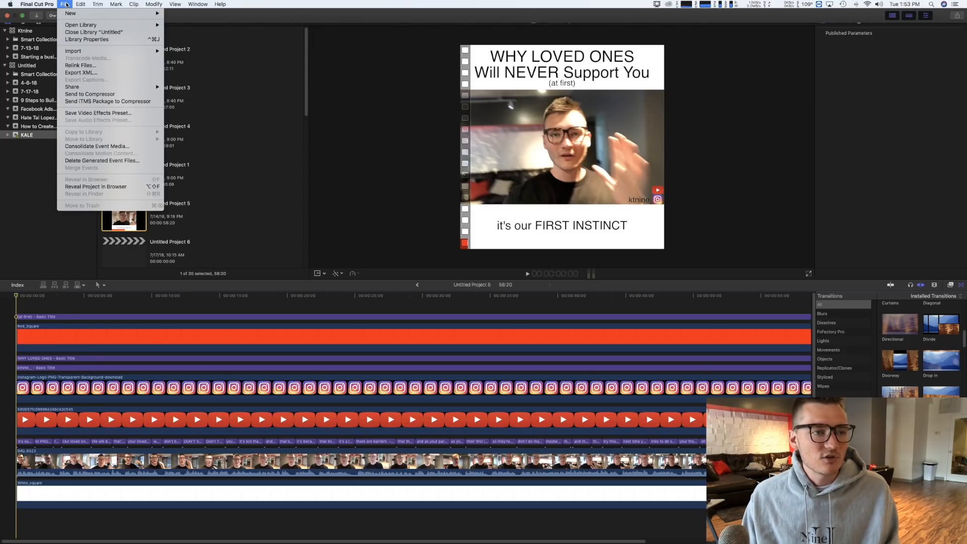
{"action": "mouse_move", "coordinate": [151, 13]}
{"action": "left_click", "coordinate": [191, 21]}
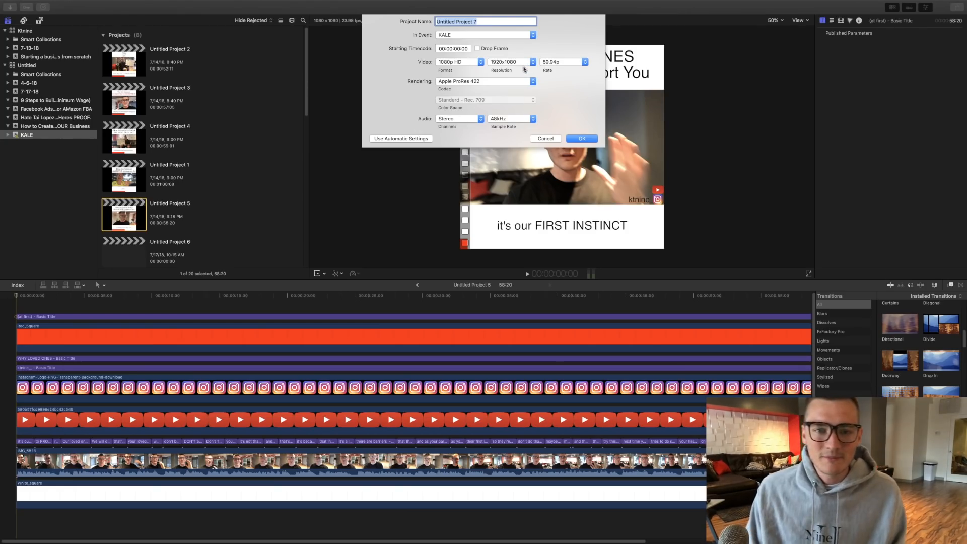
{"action": "left_click", "coordinate": [464, 63]}
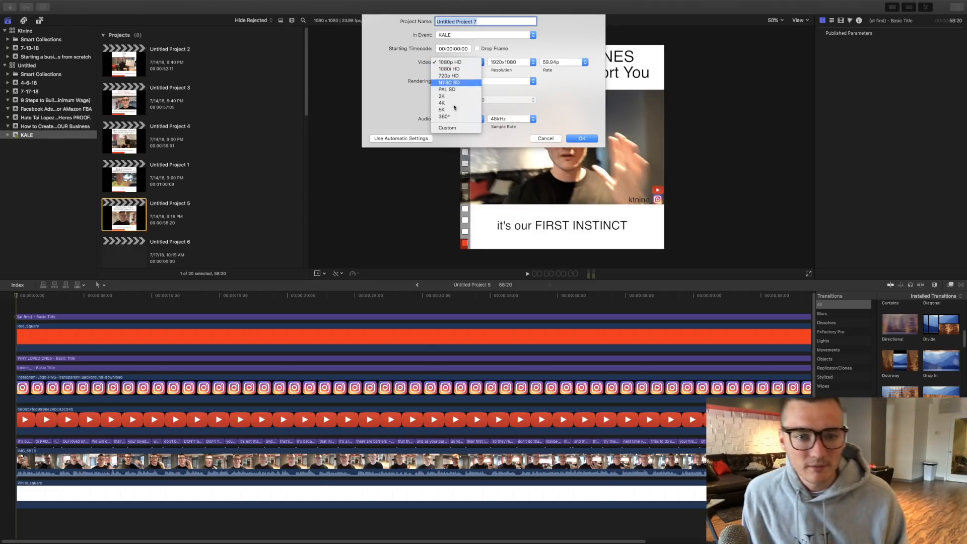
{"action": "left_click", "coordinate": [448, 127]}
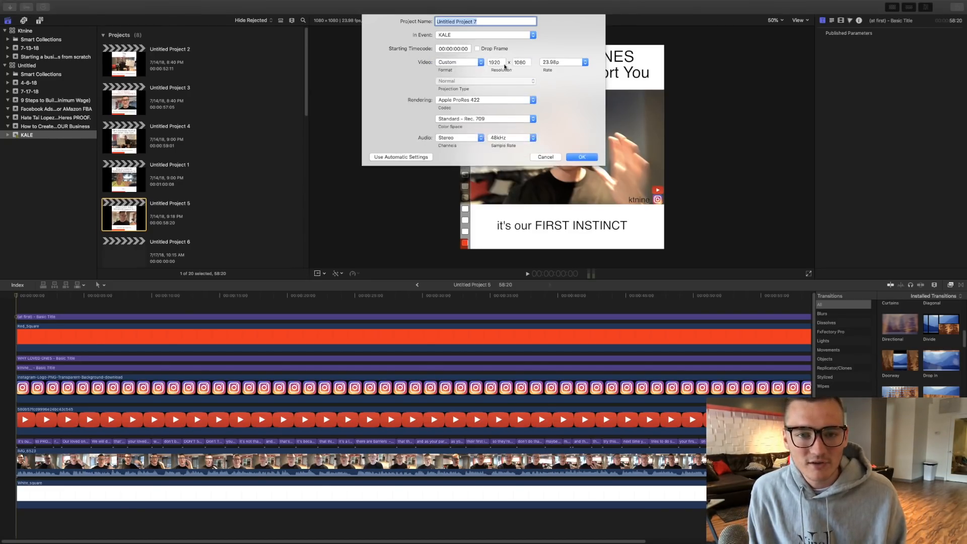
- Set the project's resolution to 1080 x 1080 and create it
{"action": "left_click", "coordinate": [503, 63]}
{"action": "left_click", "coordinate": [464, 65]}
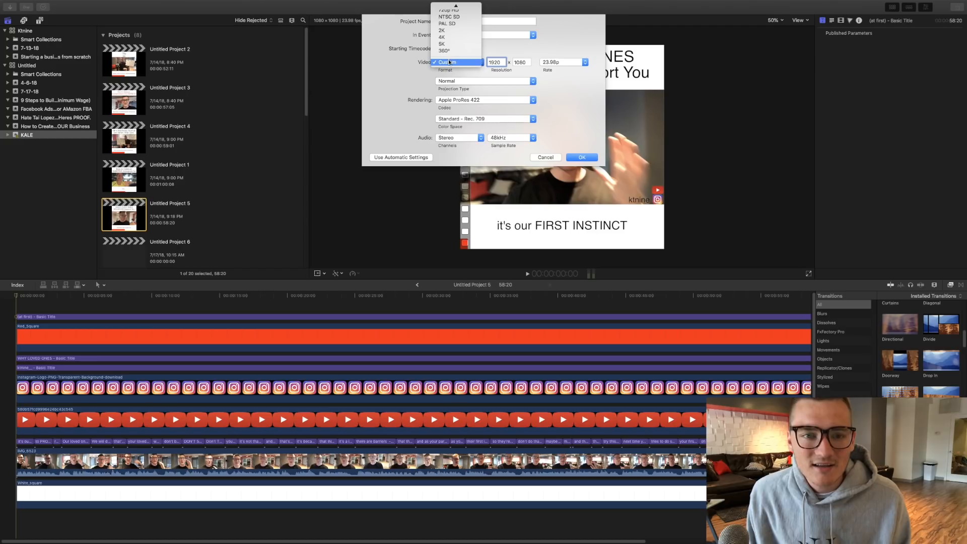
{"action": "left_click", "coordinate": [503, 63]}
{"action": "left_click_drag", "start_coordinate": [503, 62], "coordinate": [470, 63]}
{"action": "type", "text": "10"}
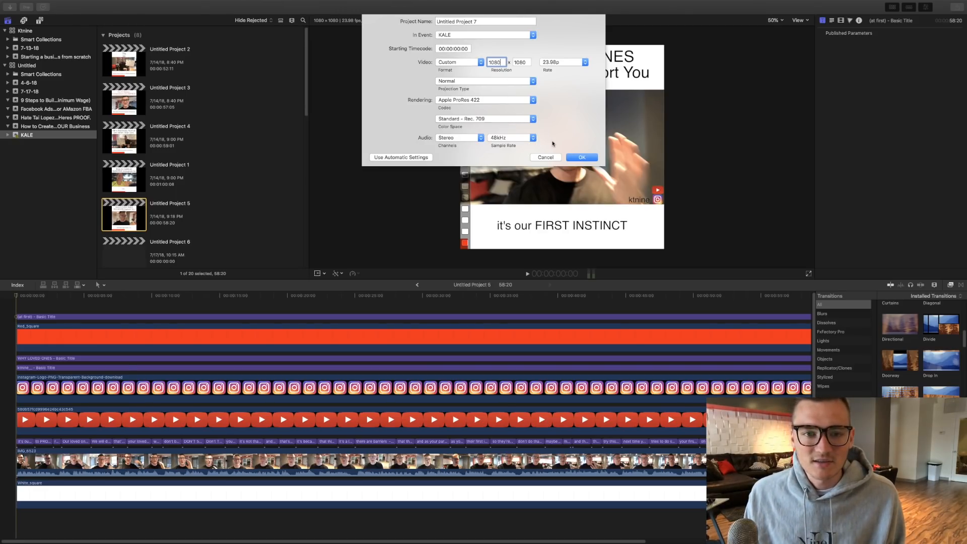
{"action": "left_click", "coordinate": [581, 158]}
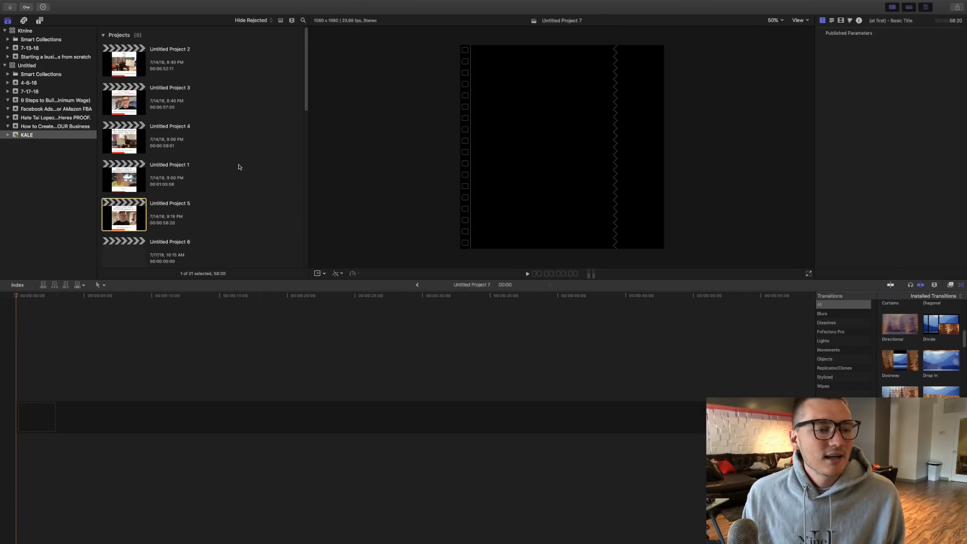
- Look through the event's projects and open the empty Untitled Project 6 in the timeline
{"action": "left_click", "coordinate": [126, 258]}
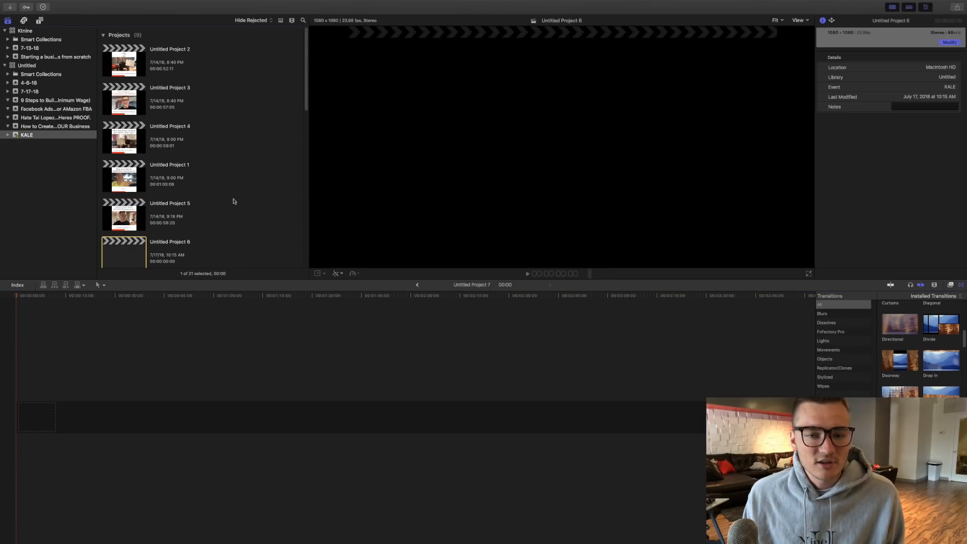
{"action": "scroll", "coordinate": [121, 216], "scroll_direction": "down", "scroll_amount": 5}
{"action": "left_click", "coordinate": [130, 189]}
{"action": "left_click", "coordinate": [129, 156]}
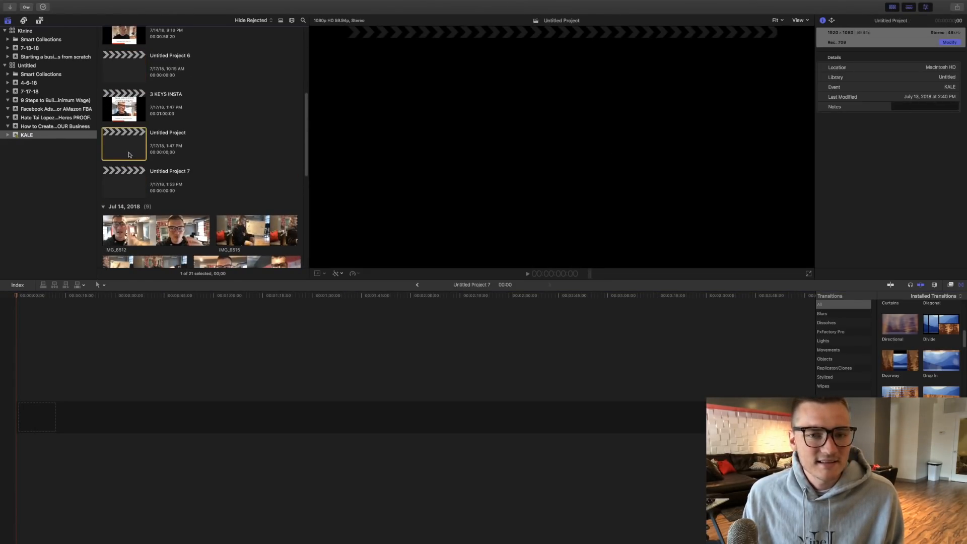
{"action": "scroll", "coordinate": [129, 155], "scroll_direction": "down", "scroll_amount": 1}
{"action": "scroll", "coordinate": [129, 155], "scroll_direction": "up", "scroll_amount": 3}
{"action": "left_click", "coordinate": [122, 130]}
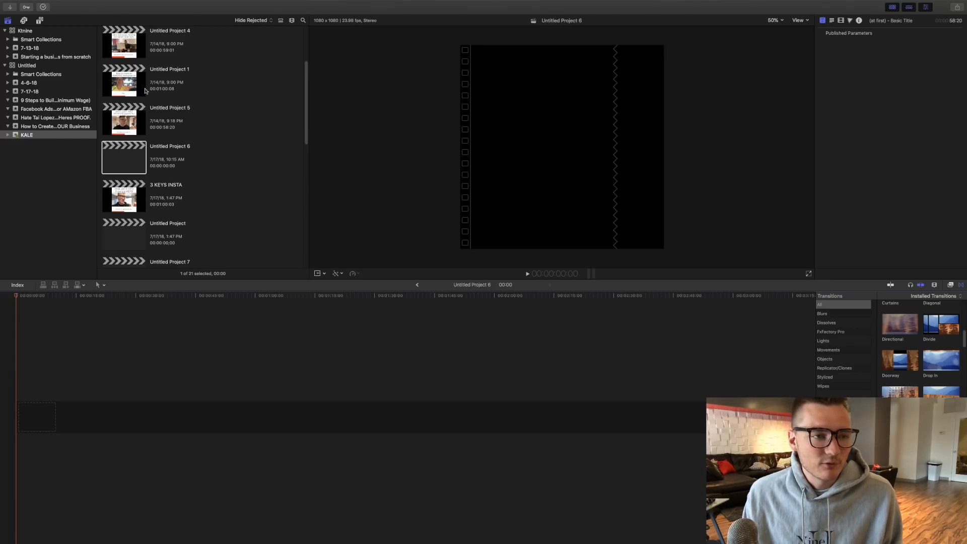
- Open Untitled Project 5 and copy the IMG_6523 video clip from its timeline
{"action": "left_click", "coordinate": [128, 130]}
{"action": "double_click", "coordinate": [133, 136]}
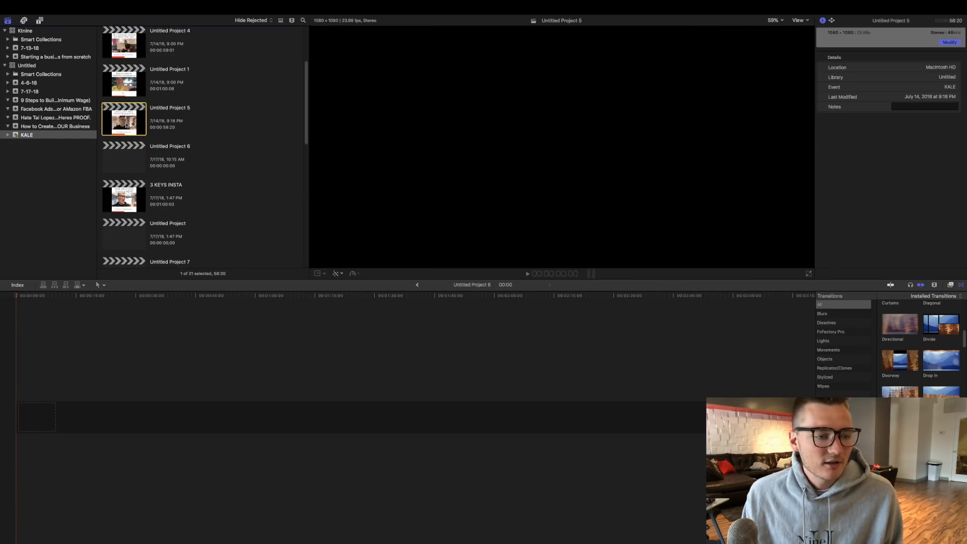
{"action": "key", "text": "space"}
{"action": "key", "text": "Escape"}
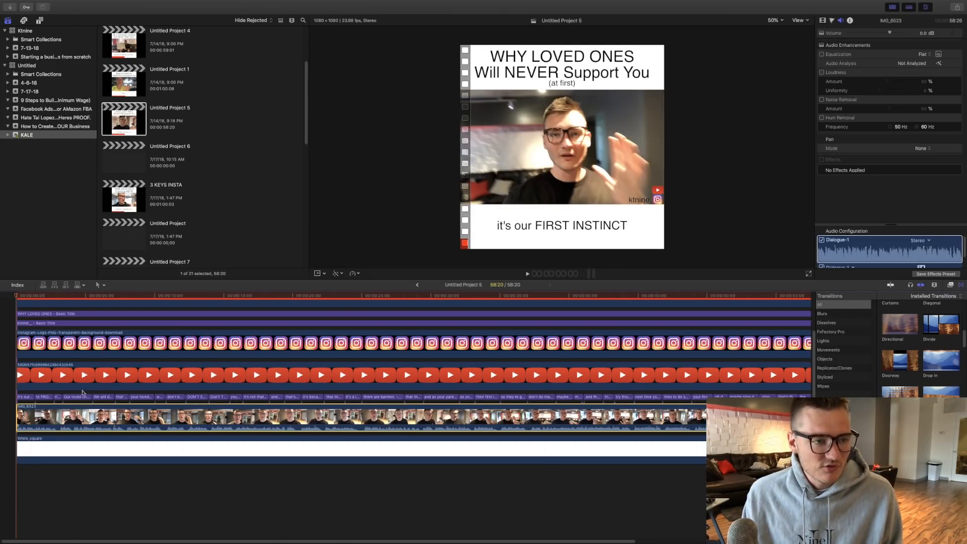
- Open Untitled Project 6 and paste the copied video clip into its empty timeline
{"action": "double_click", "coordinate": [119, 154]}
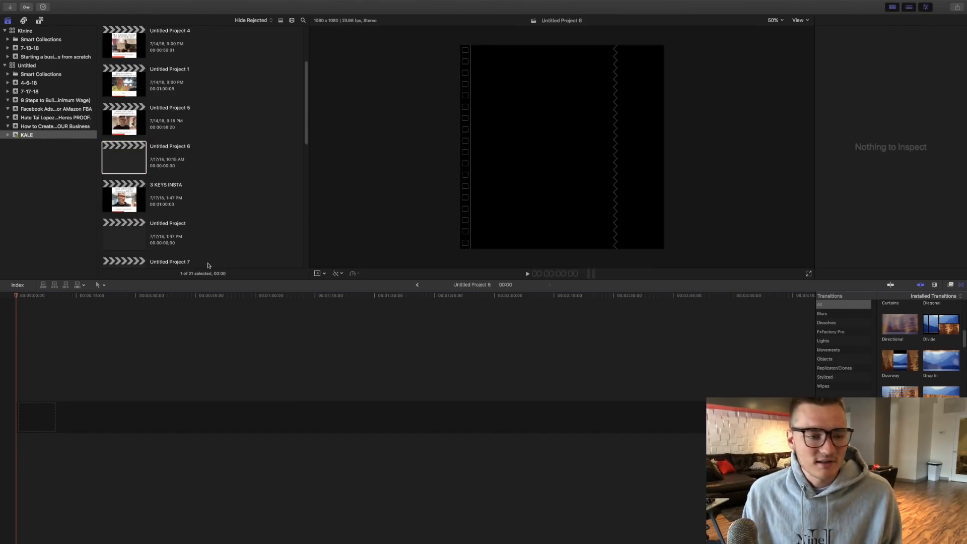
{"action": "key", "text": "super+v"}
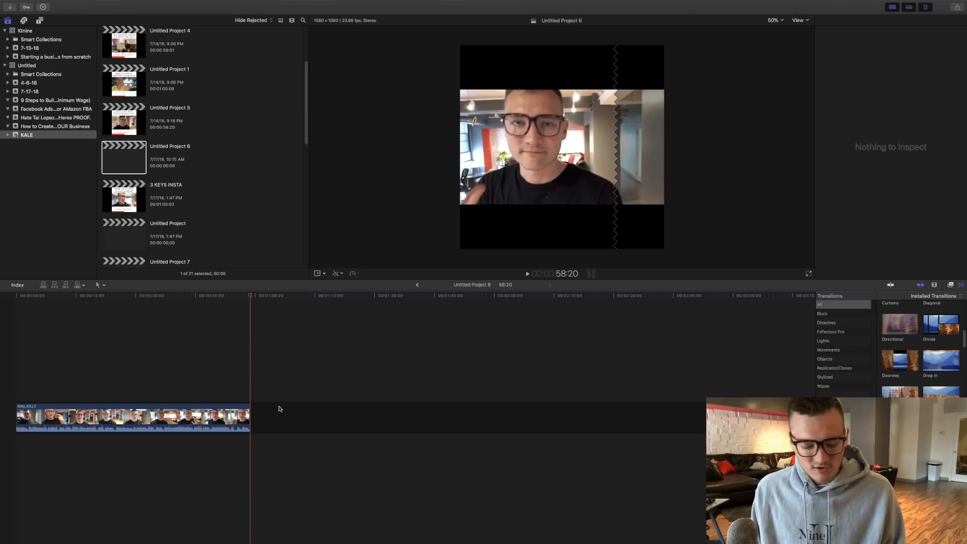
{"action": "key", "text": "super+equal"}
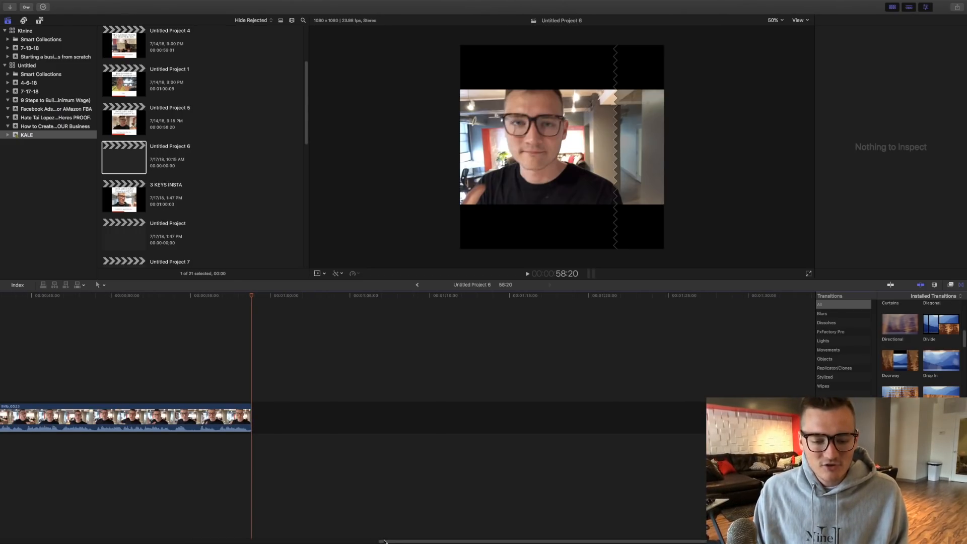
{"action": "scroll", "coordinate": [129, 533], "scroll_direction": "left", "scroll_amount": 14}
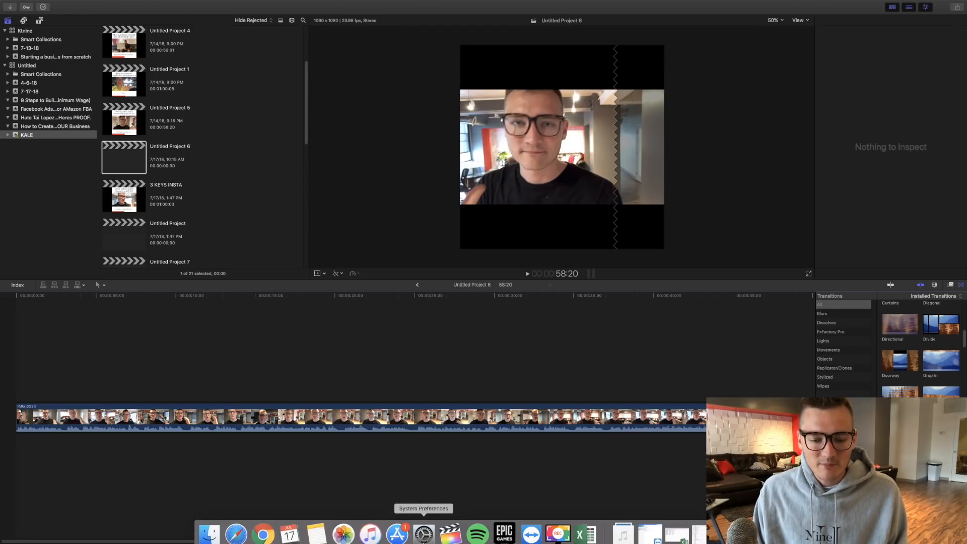
- Switch to Chrome and search Google for "white square"
{"action": "left_click", "coordinate": [263, 535]}
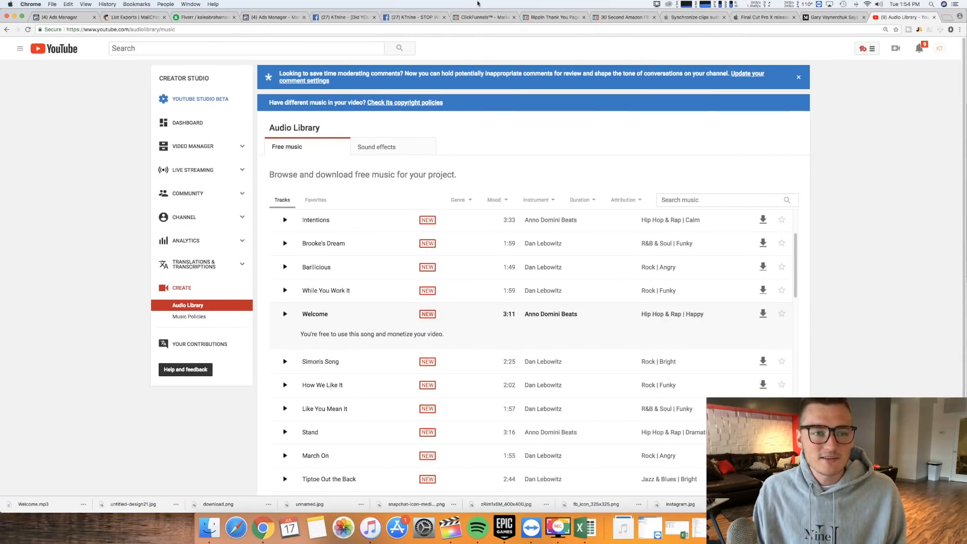
{"action": "left_click", "coordinate": [281, 27]}
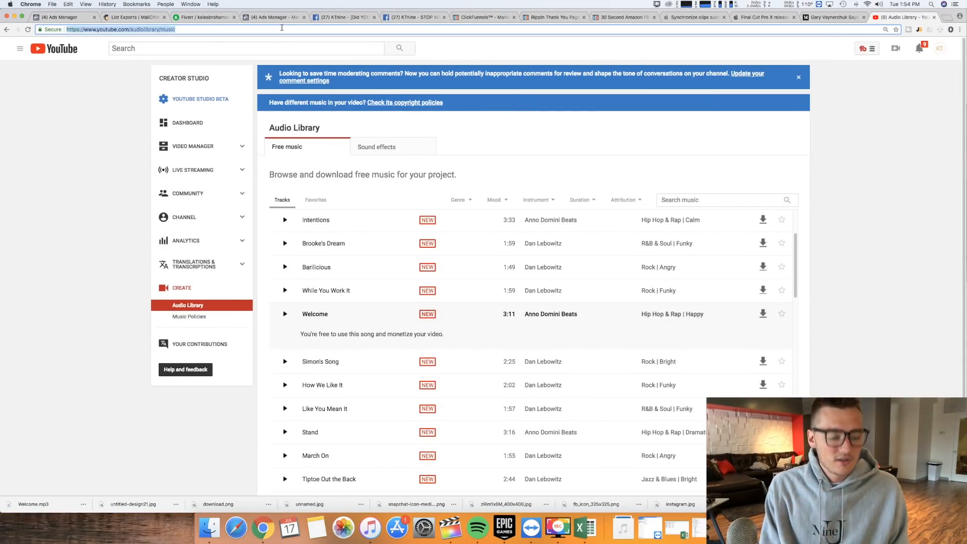
{"action": "type", "text": "white"}
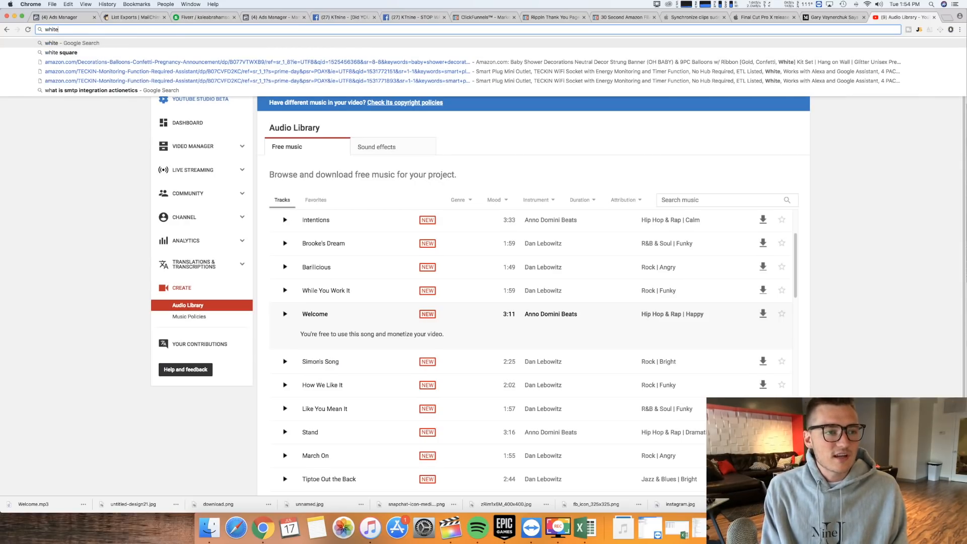
{"action": "type", "text": " square"}
{"action": "key", "text": "BackSpace"}
{"action": "key", "text": "Return"}
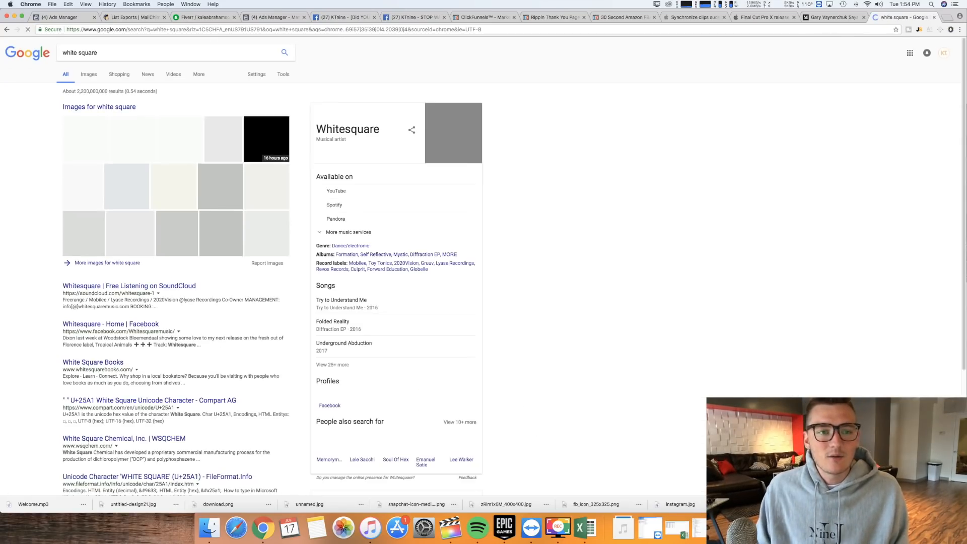
- Open a plain white square from the image results and save it to Downloads as the JPEG "White_square (1)"
{"action": "left_click", "coordinate": [136, 140]}
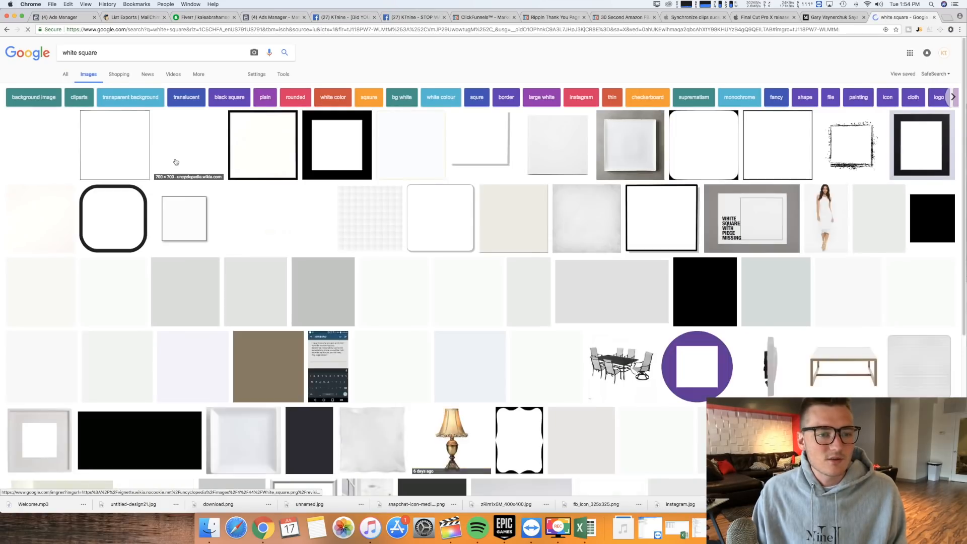
{"action": "right_click", "coordinate": [274, 266]}
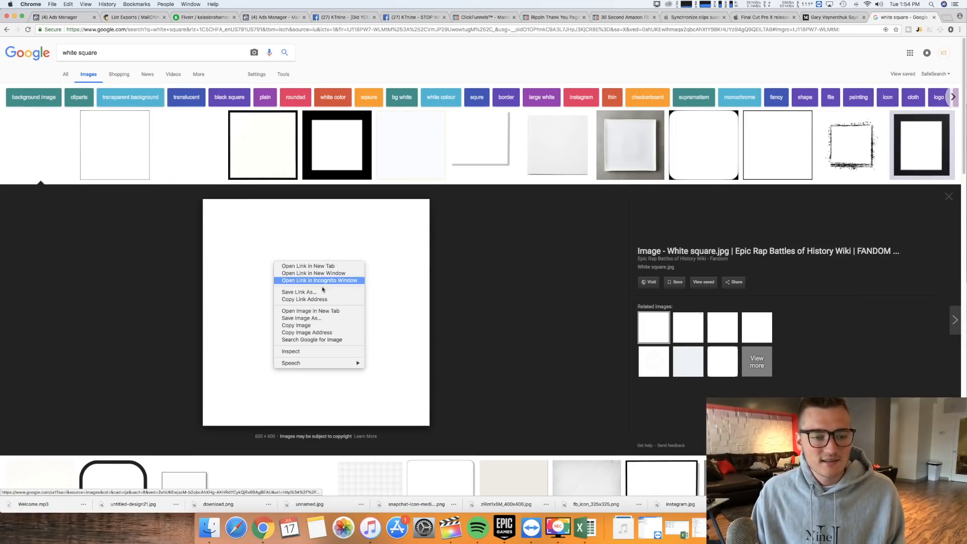
{"action": "left_click", "coordinate": [316, 322]}
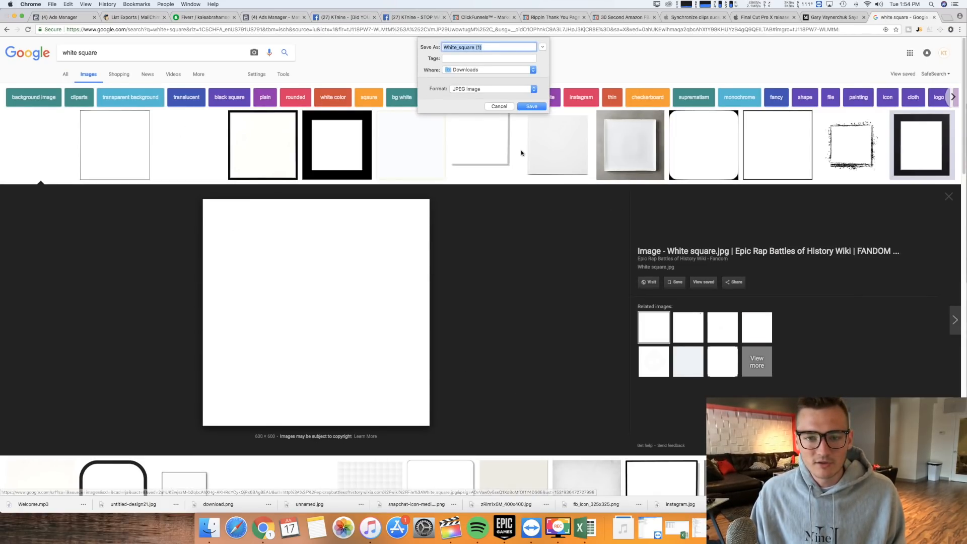
{"action": "left_click", "coordinate": [530, 110]}
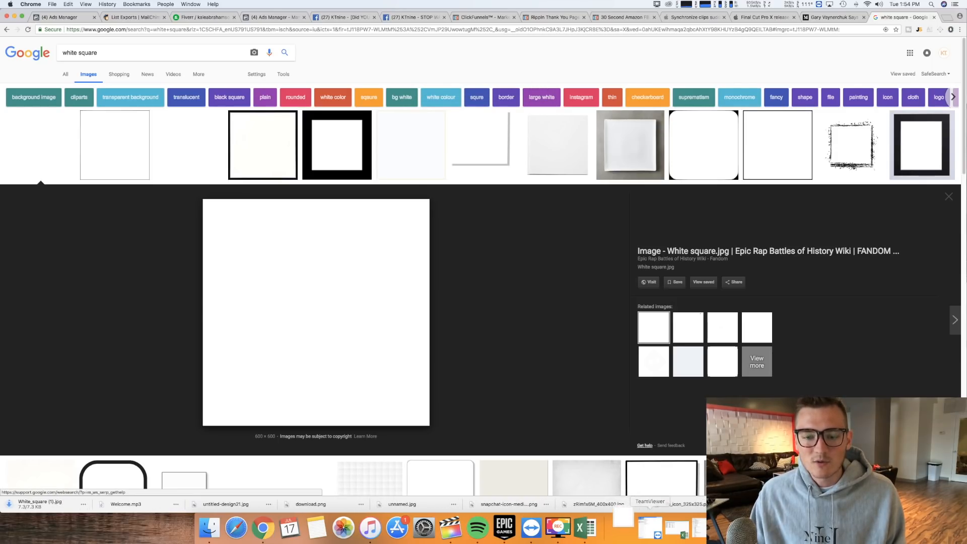
- Return to Final Cut Pro, place the downloaded White_square (1) image beneath the video clip, and make it span the clip's full length
{"action": "left_click", "coordinate": [475, 521]}
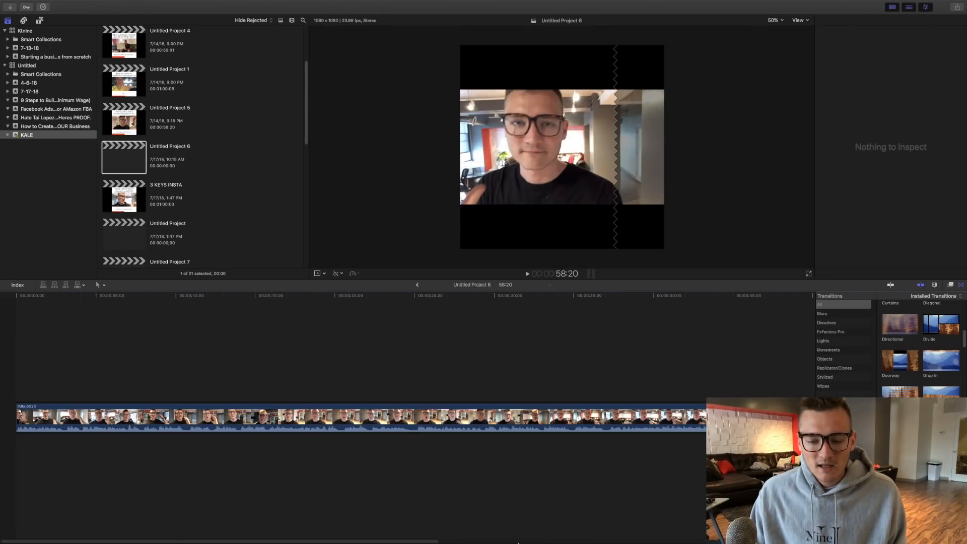
{"action": "left_click", "coordinate": [624, 526]}
{"action": "left_click_drag", "start_coordinate": [628, 494], "coordinate": [138, 450]}
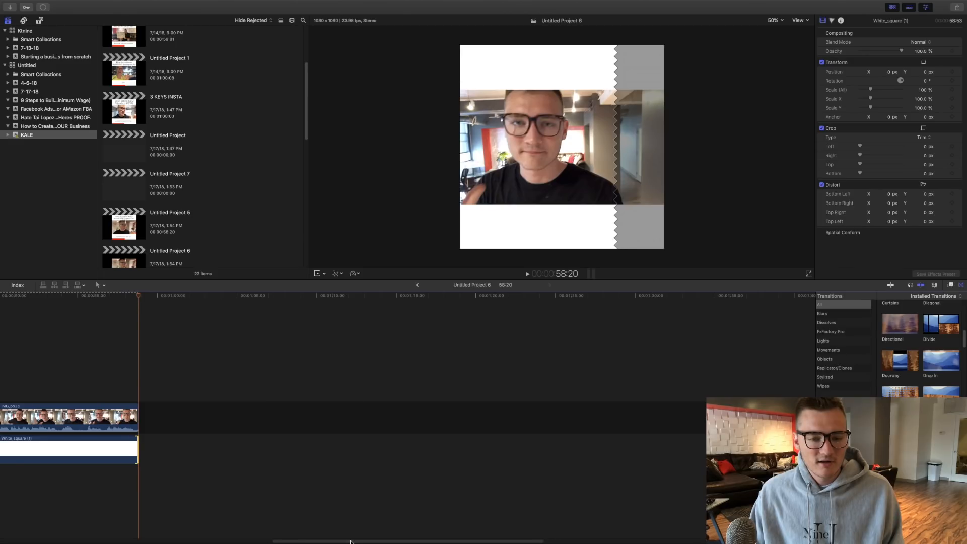
{"action": "scroll", "coordinate": [101, 454], "scroll_direction": "left", "scroll_amount": 15}
{"action": "left_click", "coordinate": [43, 384]}
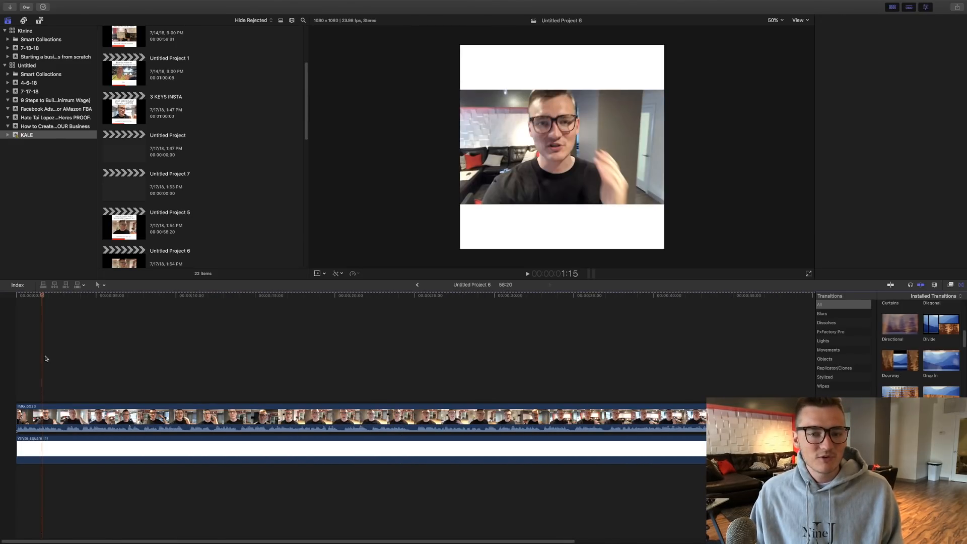
{"action": "key", "text": "space"}
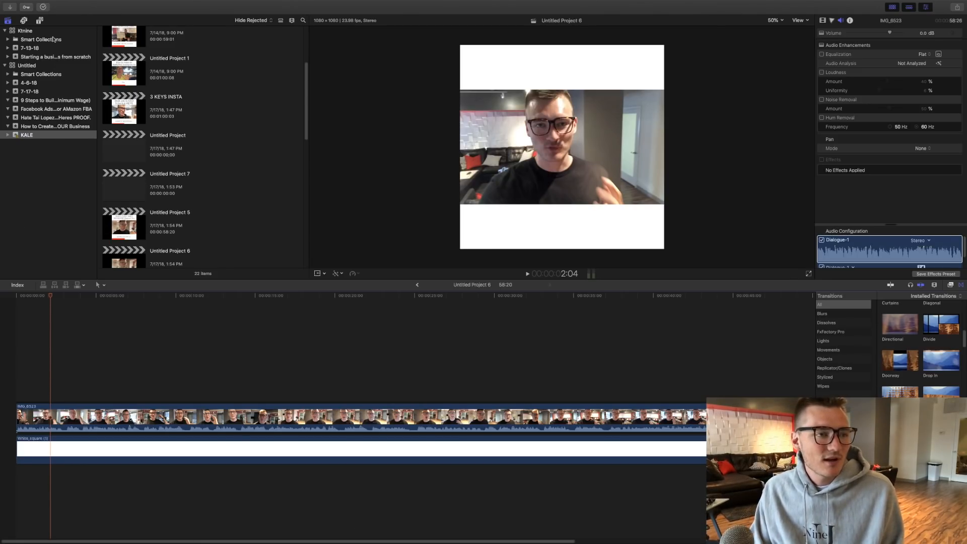
- Add a Basic Title above the video clip and extend it to the clip's full length of 58:20
{"action": "left_click", "coordinate": [43, 23]}
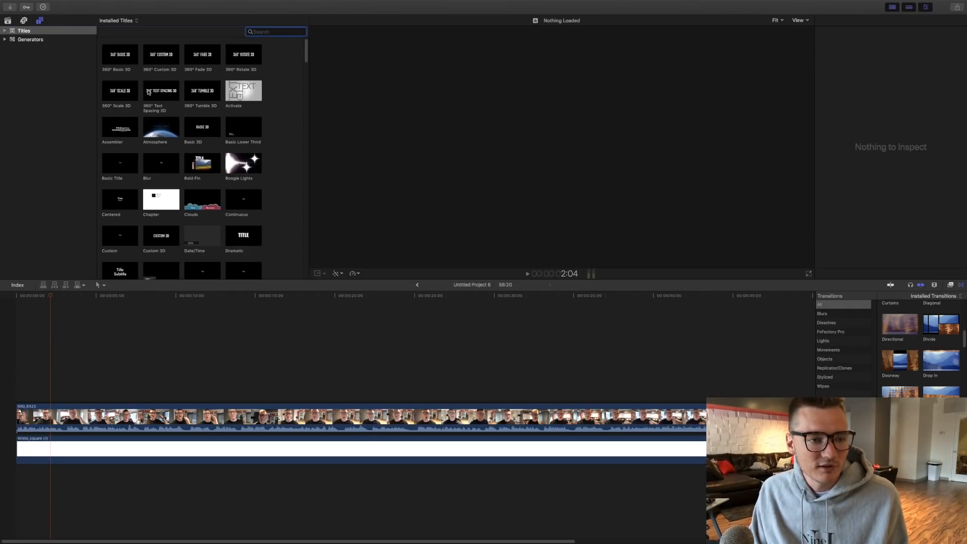
{"action": "left_click_drag", "start_coordinate": [123, 163], "coordinate": [137, 404]}
{"action": "left_click_drag", "start_coordinate": [308, 542], "coordinate": [2, 522]}
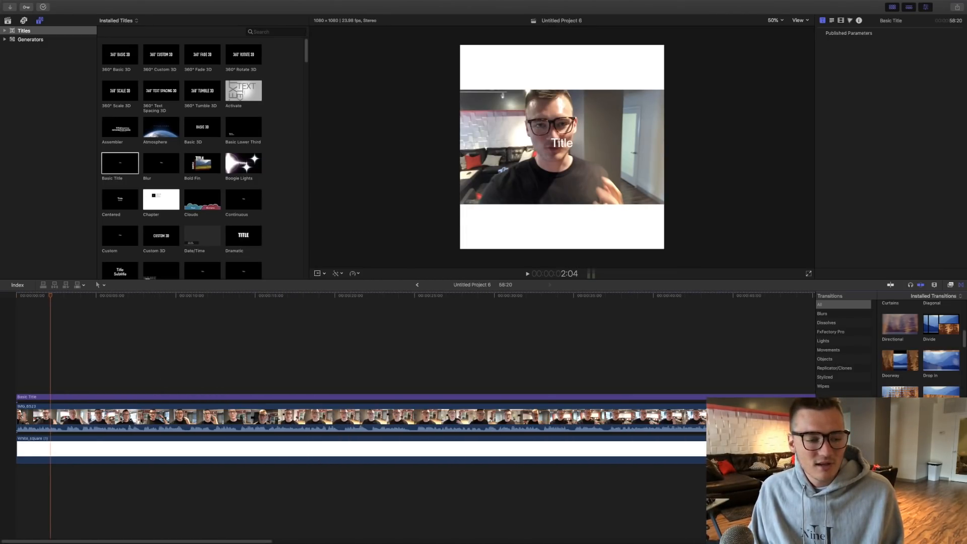
{"action": "left_click", "coordinate": [20, 374]}
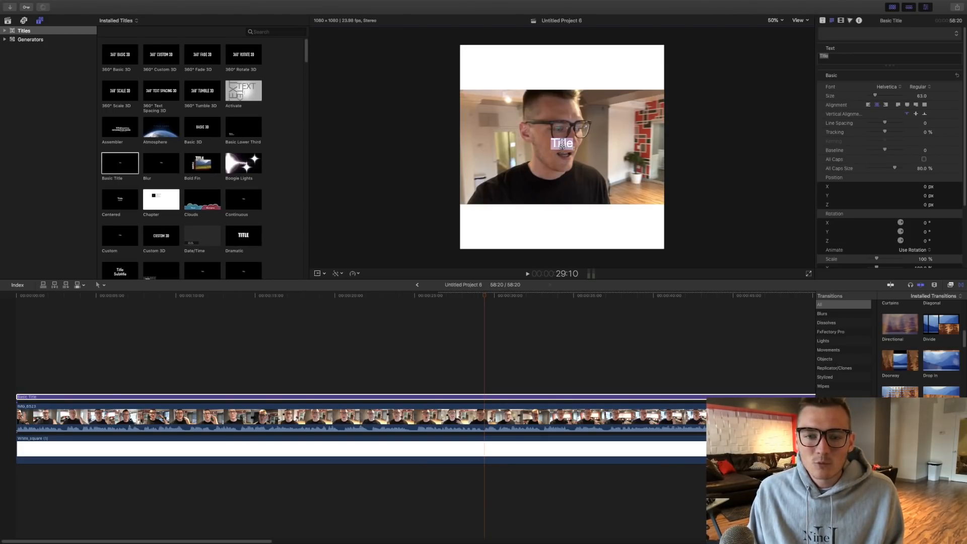
- Move the Basic Title into the white band above the footage and change its face color to black
{"action": "left_click_drag", "start_coordinate": [562, 145], "coordinate": [560, 71]}
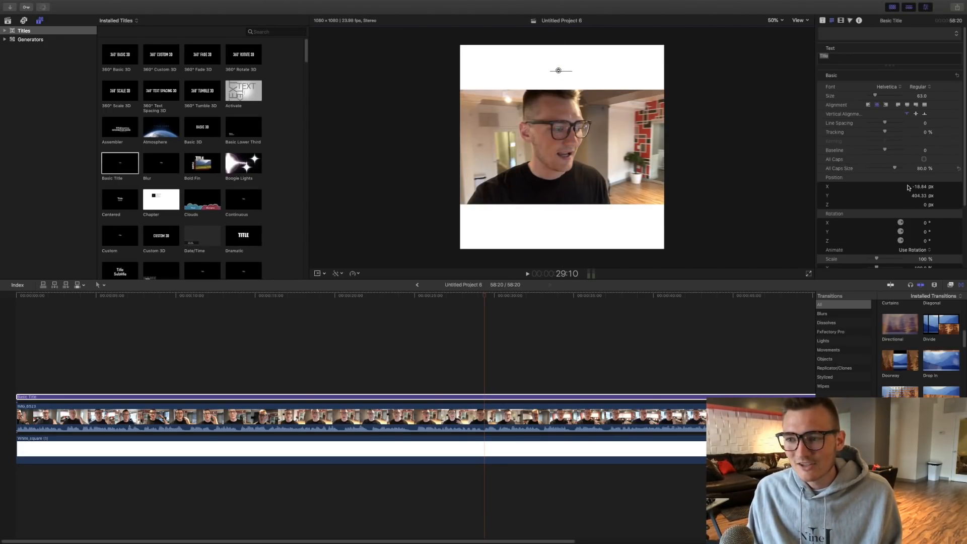
{"action": "scroll", "coordinate": [909, 187], "scroll_direction": "down", "scroll_amount": 5}
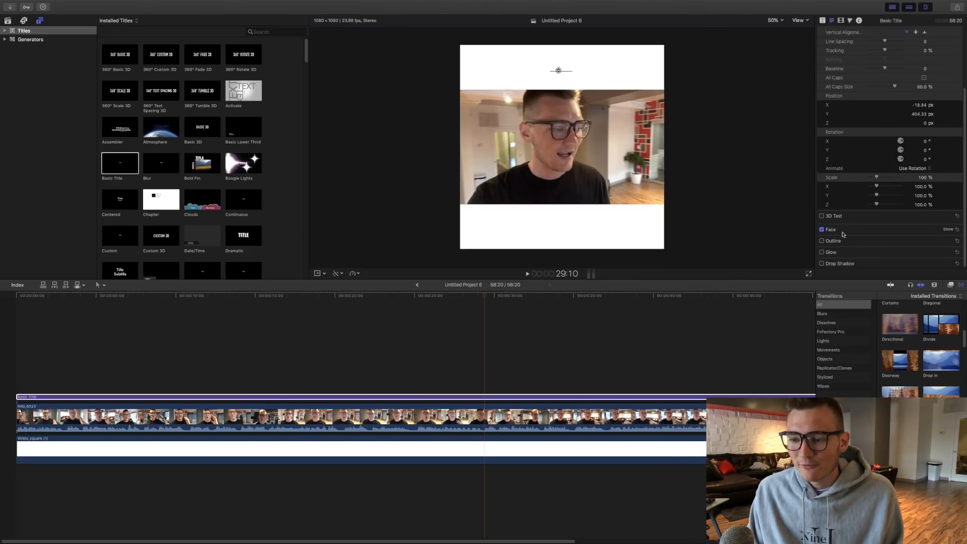
{"action": "left_click", "coordinate": [950, 232]}
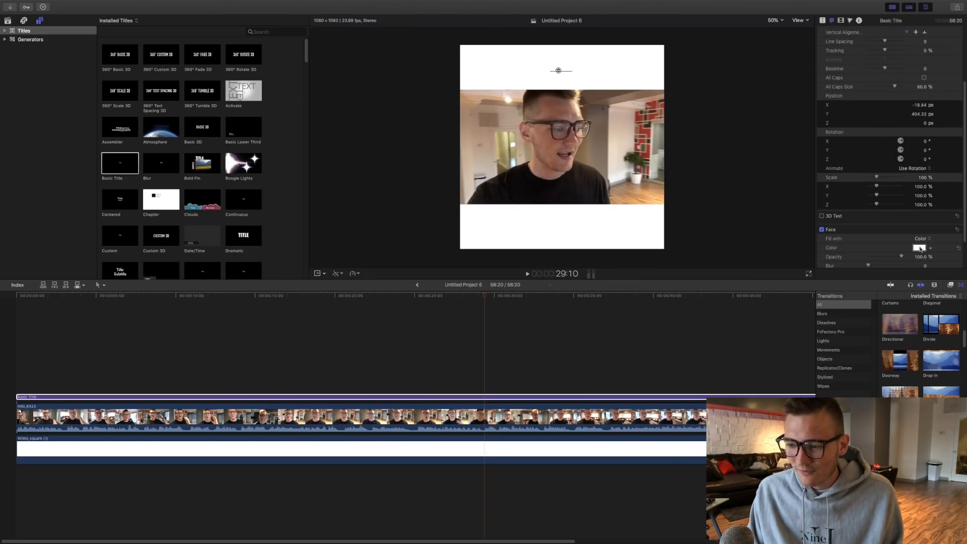
{"action": "scroll", "coordinate": [952, 227], "scroll_direction": "down", "scroll_amount": 1}
{"action": "left_click", "coordinate": [919, 229]}
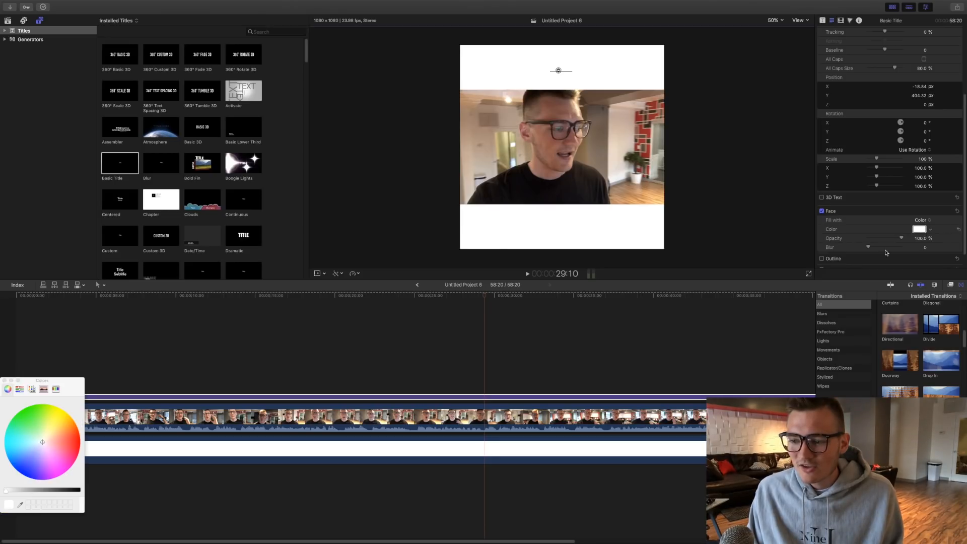
{"action": "left_click", "coordinate": [79, 491]}
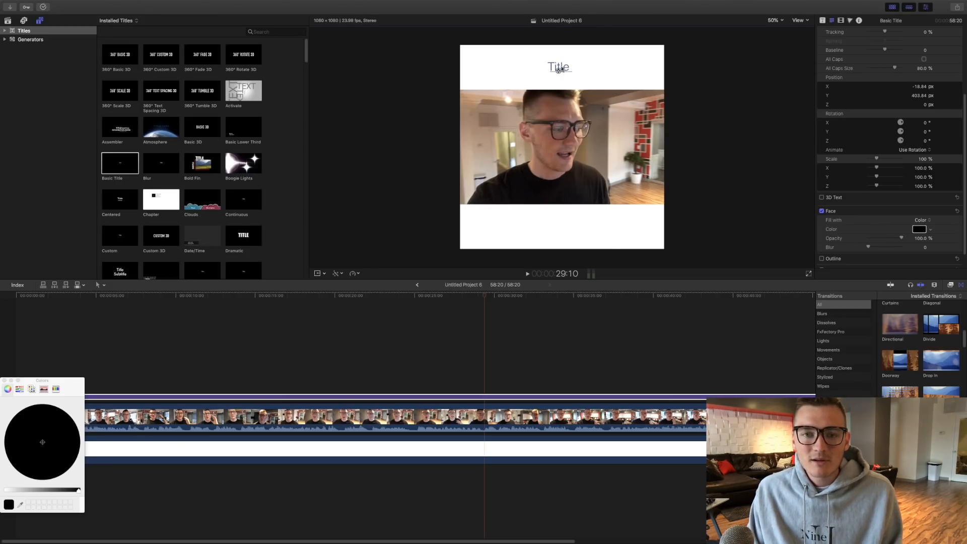
- Replace the upper title's text with "Why your LOVED ONES" and, on a second line, "WILL NEVER BELIEVE IN YOU"
{"action": "double_click", "coordinate": [562, 66]}
{"action": "type", "text": "WHy"}
{"action": "key", "text": "BackSpace"}
{"action": "type", "text": "h"}
{"action": "key", "text": "BackSpace"}
{"action": "key", "text": "BackSpace"}
{"action": "type", "text": "hy your LOVED ONES"}
{"action": "key", "text": "Return"}
{"action": "type", "text": "WI"}
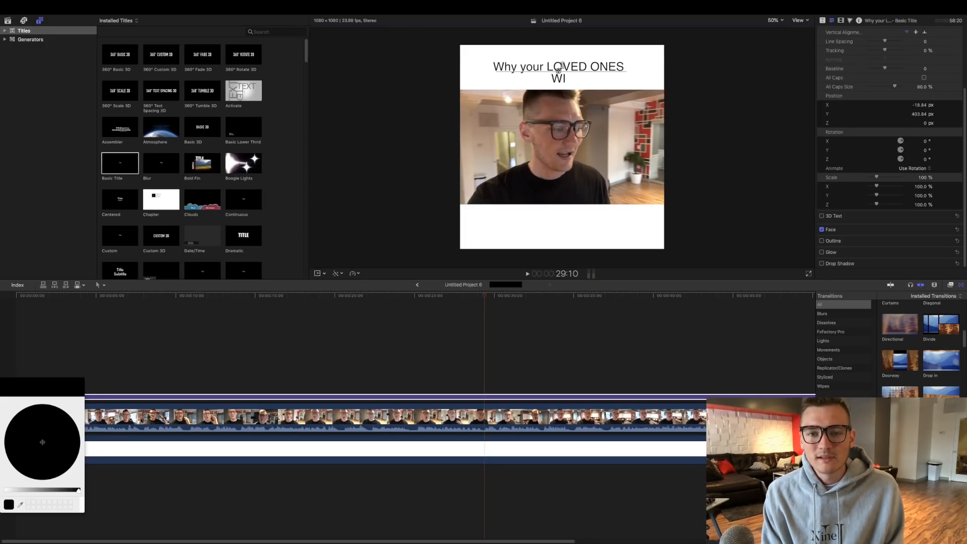
{"action": "type", "text": "LL NEVER BELIEVE IN YOU"}
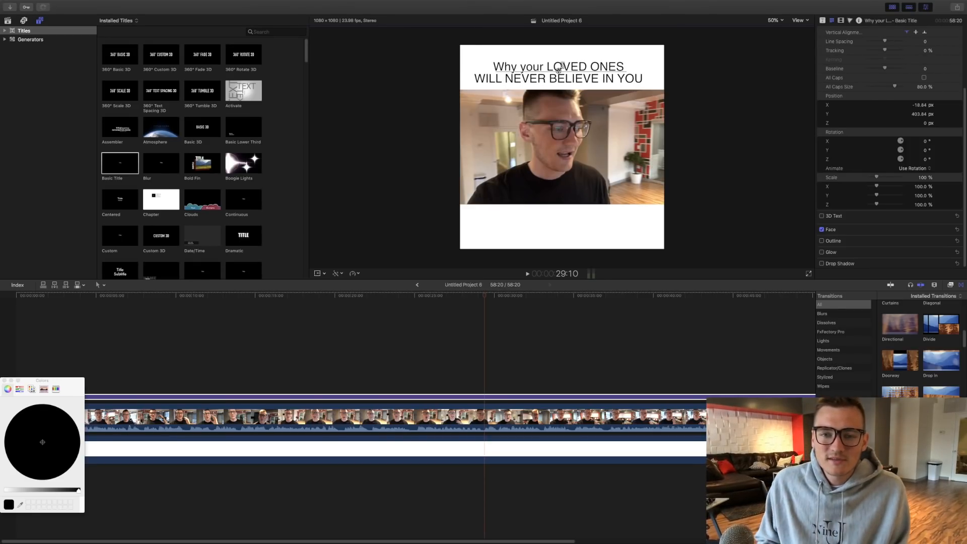
- Raise and center the upper title at about X 0, Y 436 px and increase its size to 74
{"action": "left_click_drag", "start_coordinate": [560, 72], "coordinate": [563, 64]}
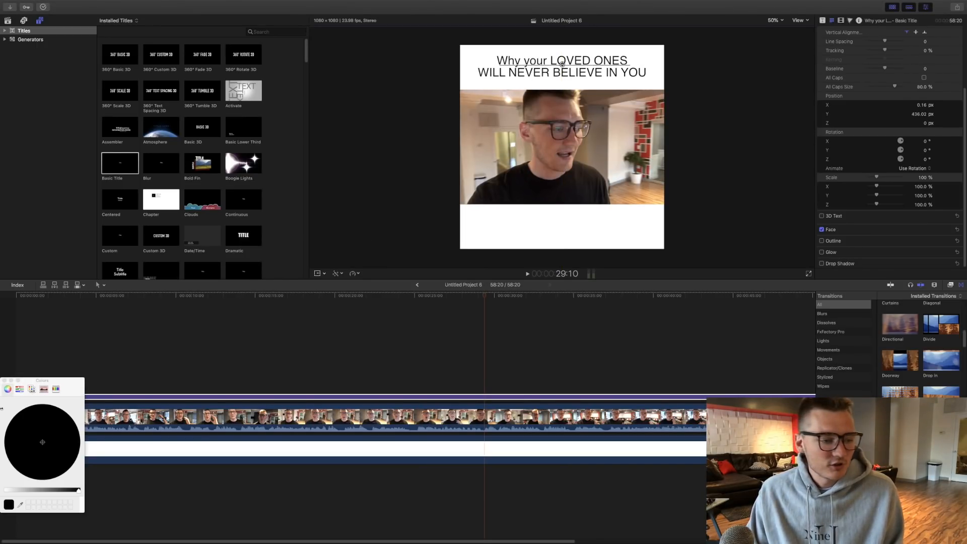
{"action": "left_click", "coordinate": [4, 381]}
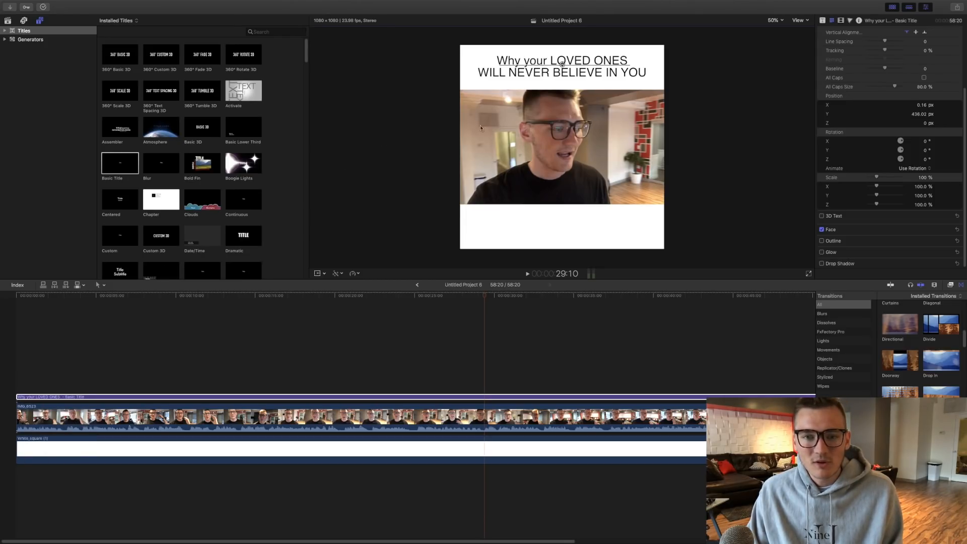
{"action": "scroll", "coordinate": [861, 197], "scroll_direction": "up", "scroll_amount": 3}
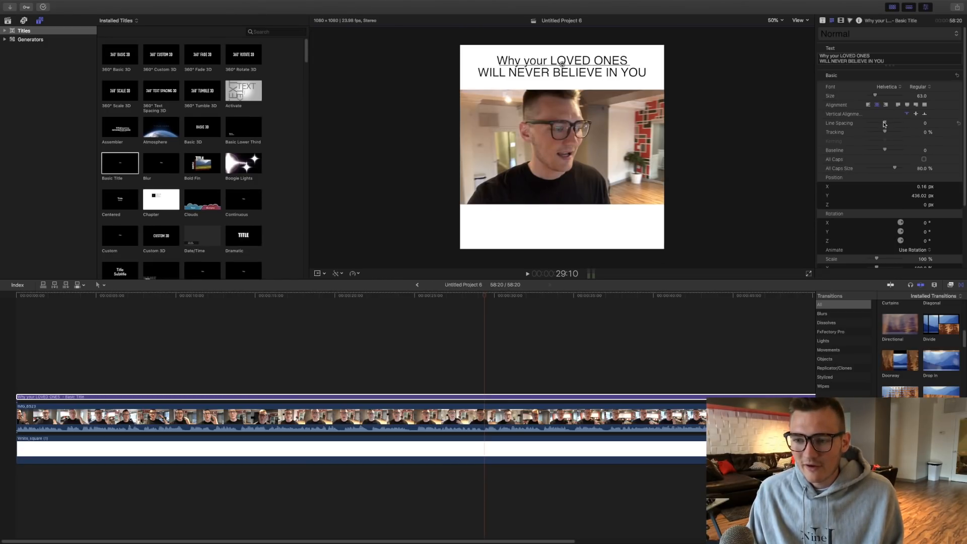
{"action": "left_click_drag", "start_coordinate": [875, 97], "coordinate": [877, 98]}
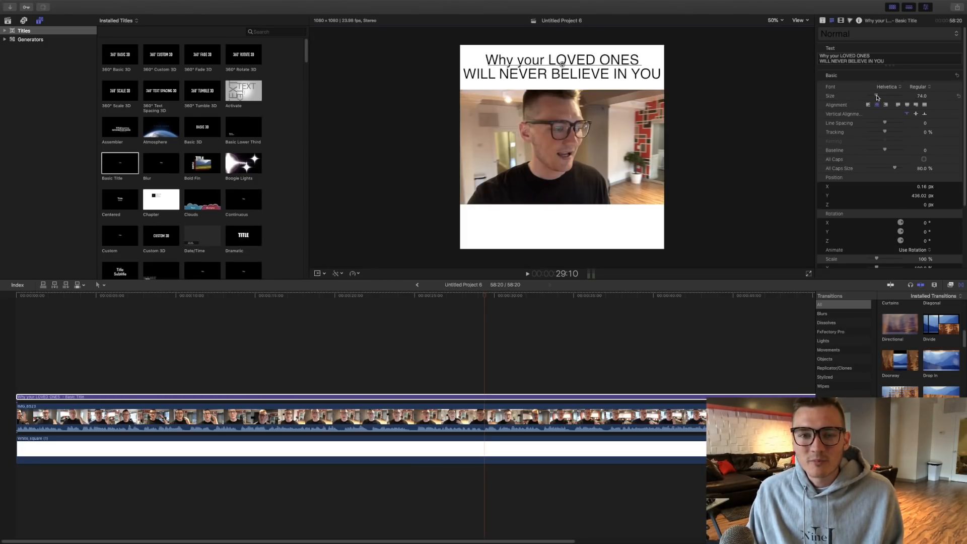
- Play back the opening of the video to check the title, and return the playhead to the start
{"action": "left_click", "coordinate": [511, 336]}
{"action": "key", "text": "space"}
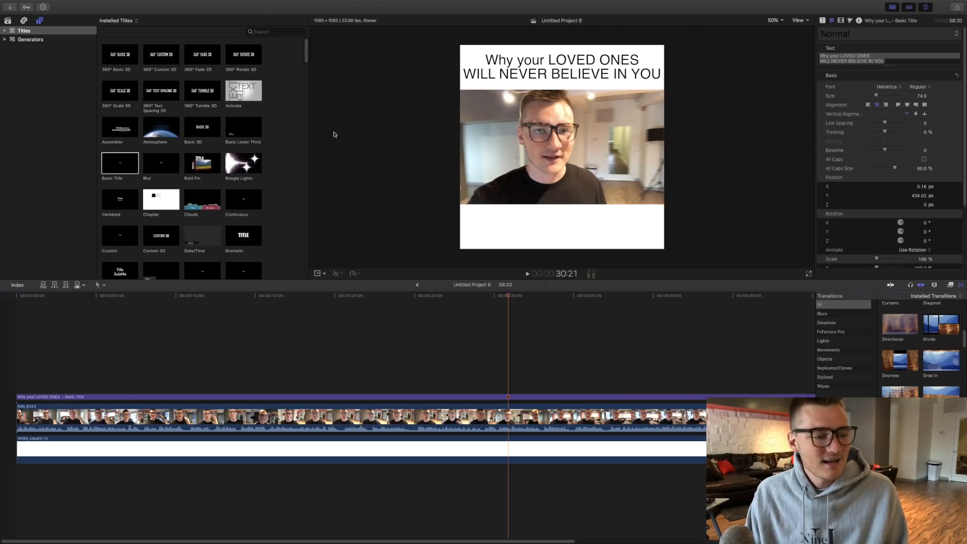
{"action": "key", "text": "Home"}
{"action": "key", "text": "space"}
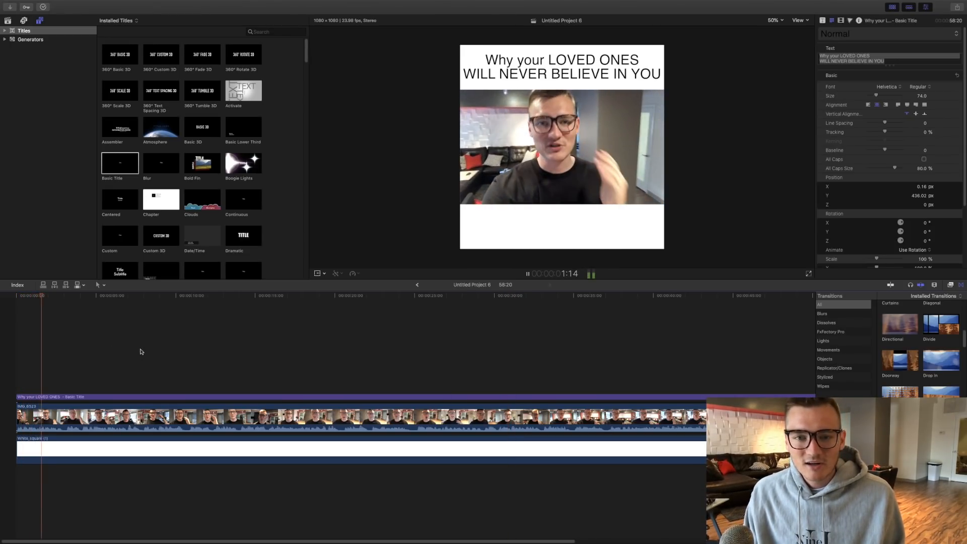
{"action": "key", "text": "space"}
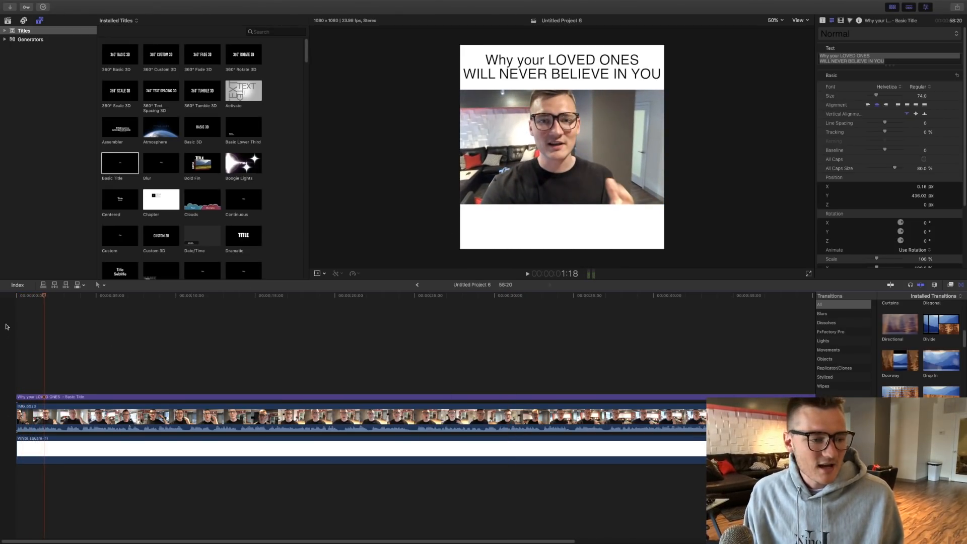
{"action": "key", "text": "Home"}
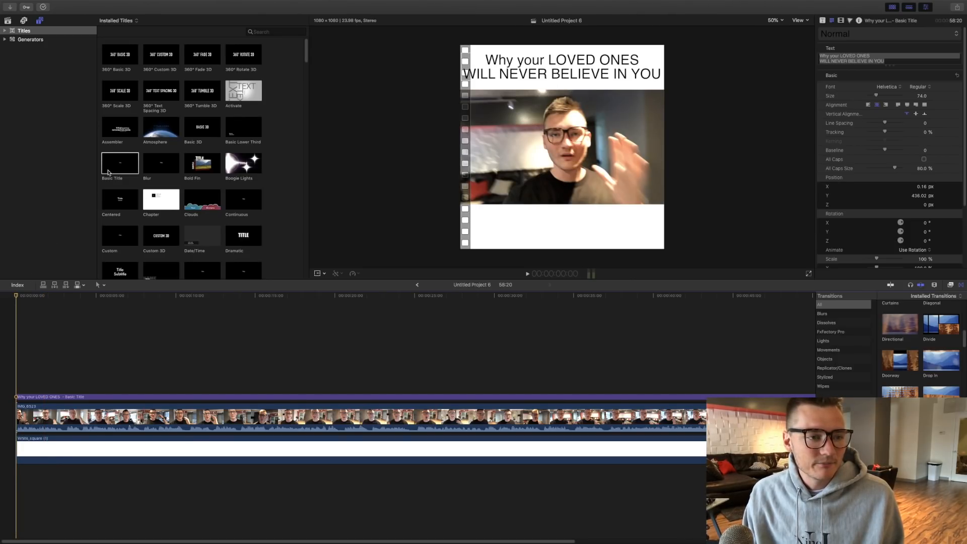
- Add a second Basic Title above the first one and extend it to the video clip's full length
{"action": "left_click_drag", "start_coordinate": [108, 173], "coordinate": [93, 376]}
{"action": "left_click_drag", "start_coordinate": [174, 390], "coordinate": [507, 390]}
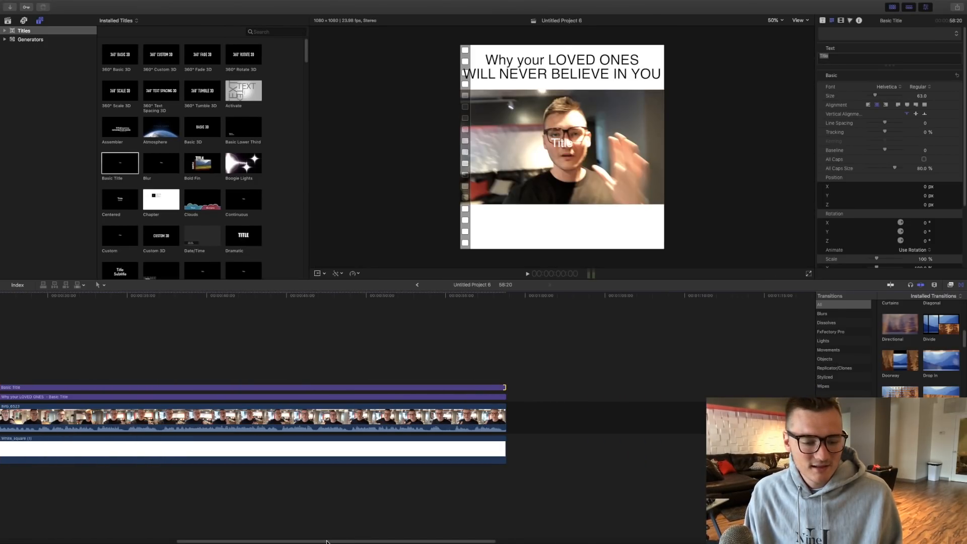
{"action": "key", "text": "shift+z"}
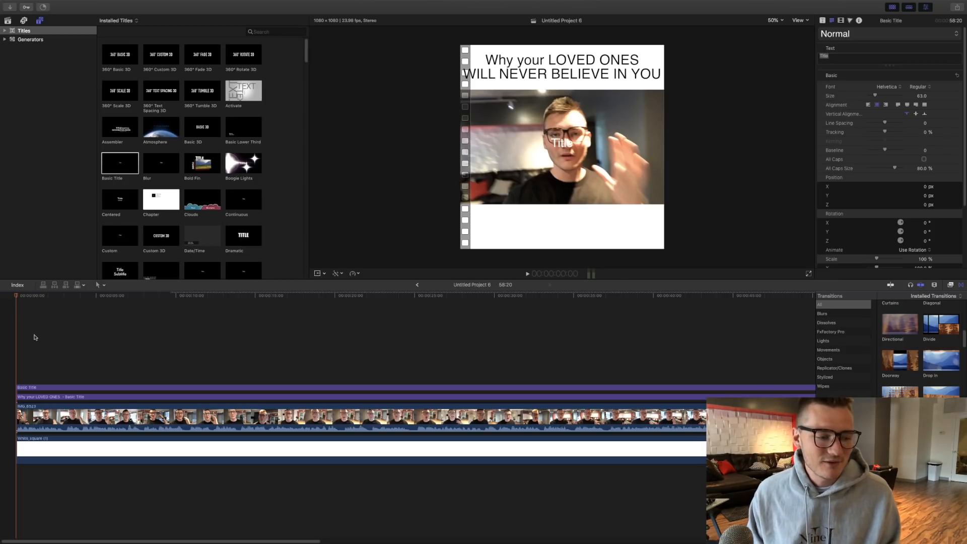
- Move the second title into the white band below the footage, at about Y -427 px
{"action": "double_click", "coordinate": [32, 389]}
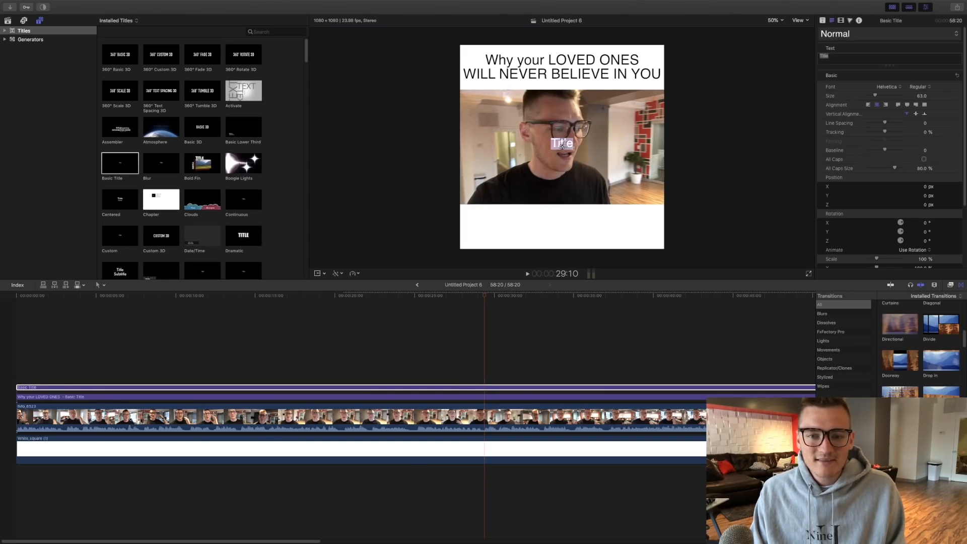
{"action": "left_click", "coordinate": [562, 145]}
{"action": "left_click_drag", "start_coordinate": [562, 145], "coordinate": [562, 227]}
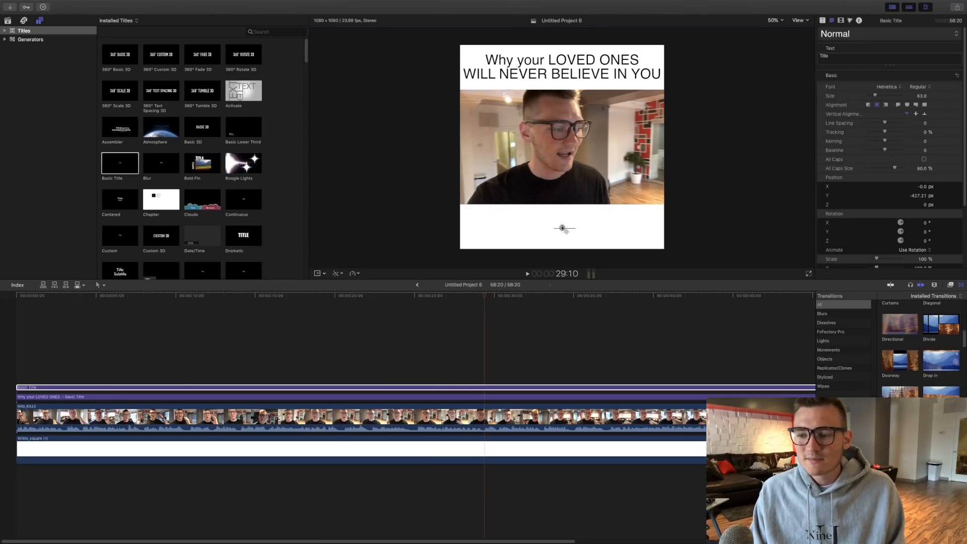
- Change the lower title's face color to black and close the color picker
{"action": "scroll", "coordinate": [851, 180], "scroll_direction": "down", "scroll_amount": 5}
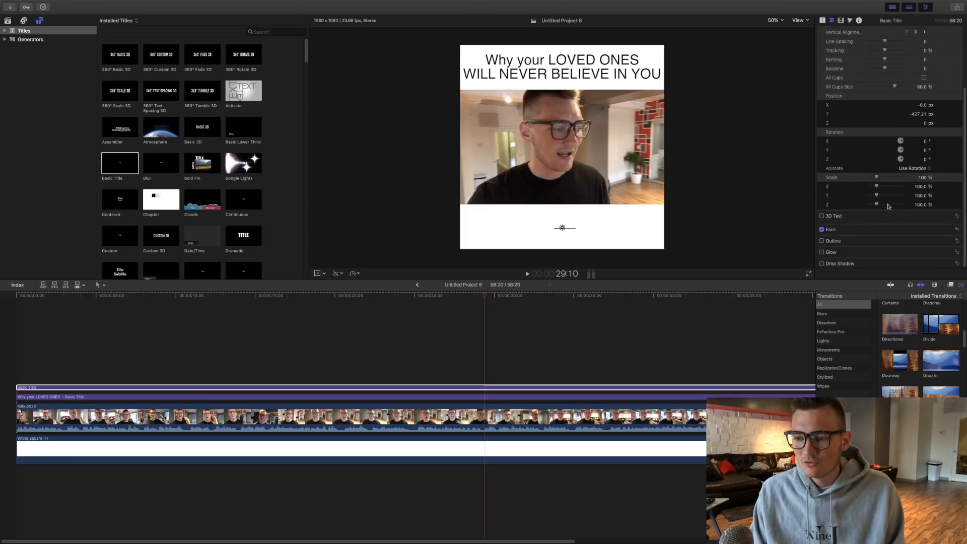
{"action": "left_click", "coordinate": [949, 230]}
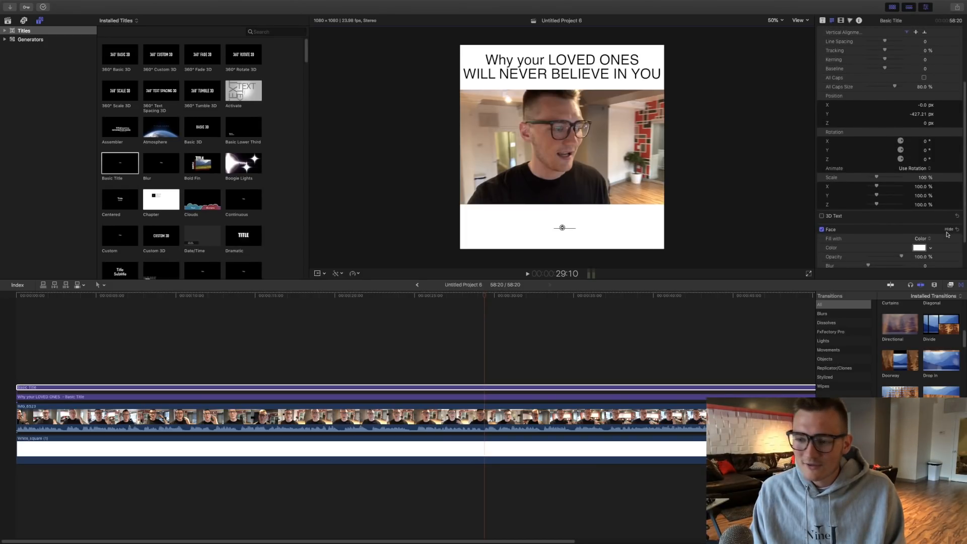
{"action": "left_click", "coordinate": [924, 251]}
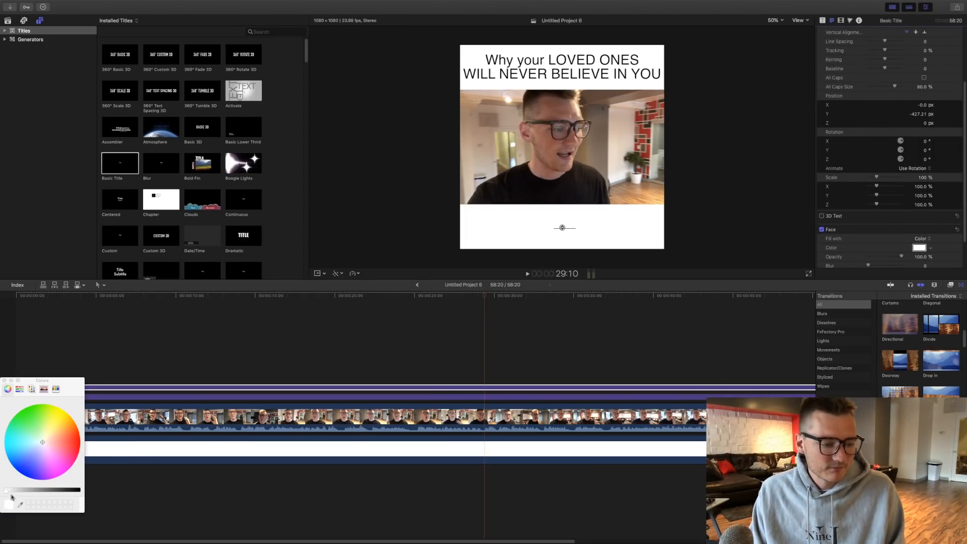
{"action": "left_click_drag", "start_coordinate": [7, 493], "coordinate": [128, 496]}
{"action": "left_click", "coordinate": [143, 488]}
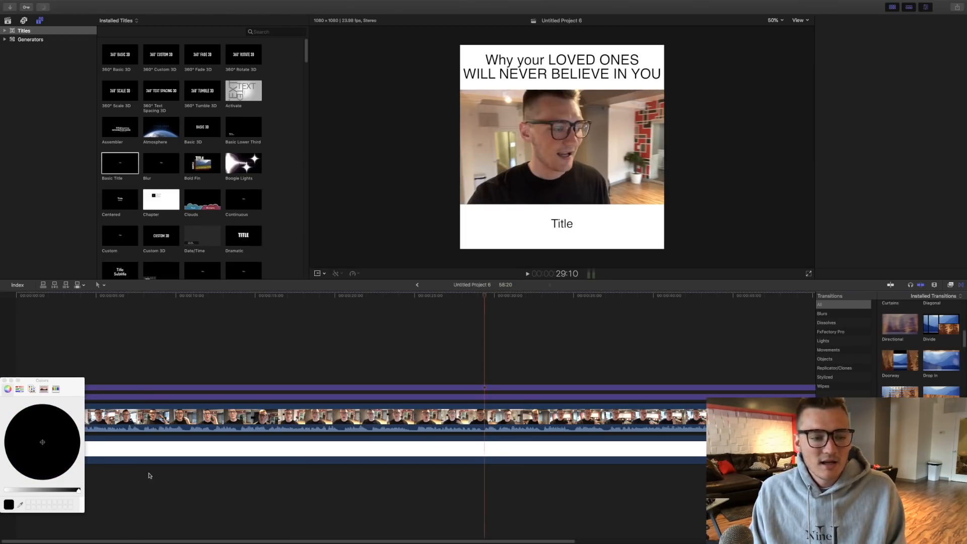
{"action": "left_click", "coordinate": [14, 365]}
{"action": "left_click", "coordinate": [5, 377]}
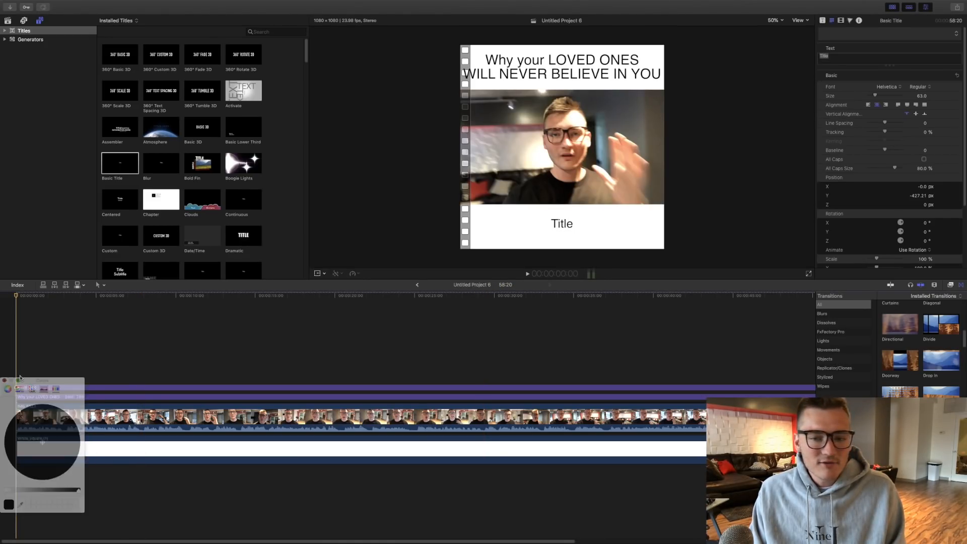
{"action": "left_click", "coordinate": [17, 387]}
{"action": "left_click", "coordinate": [16, 380]}
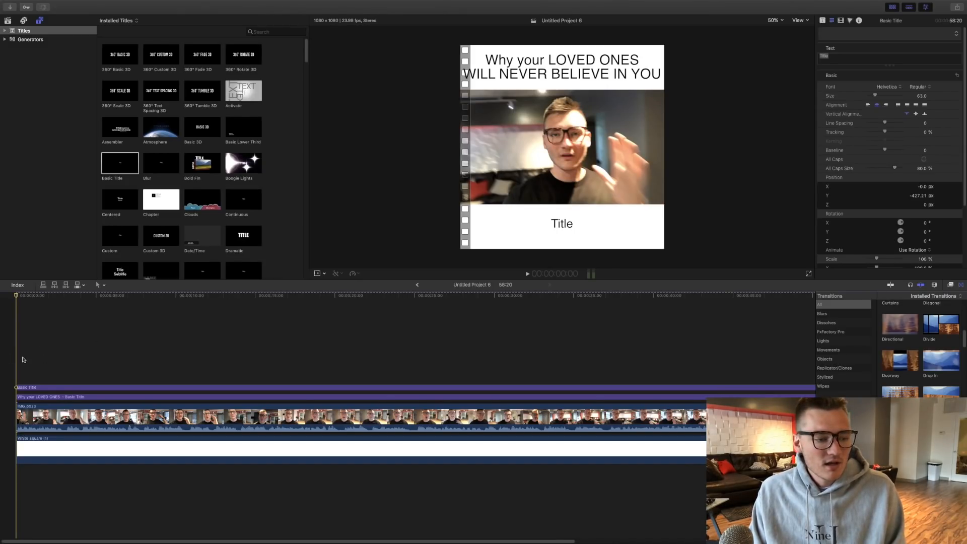
- Play from the start to the end of the first spoken phrase at 2:17 and split the lower title there
{"action": "key", "text": "space"}
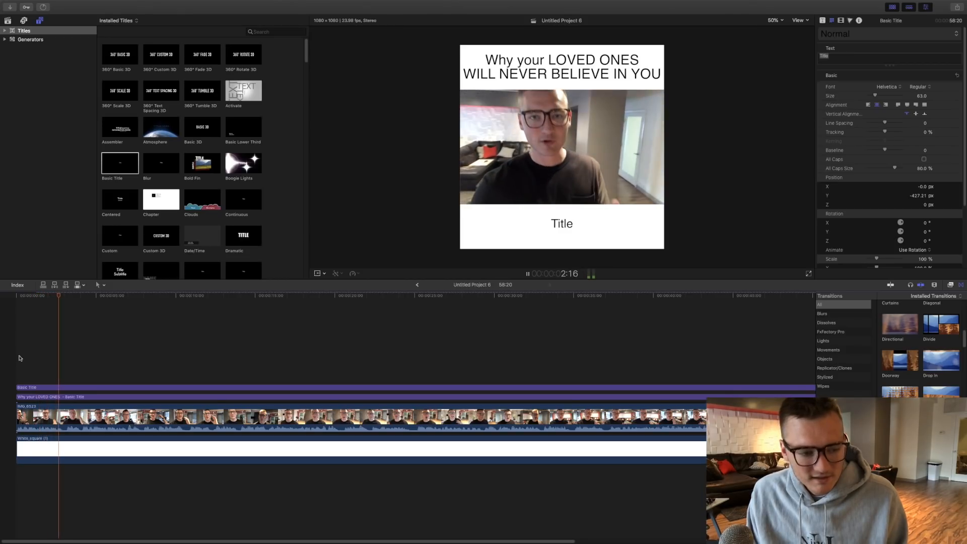
{"action": "key", "text": "space"}
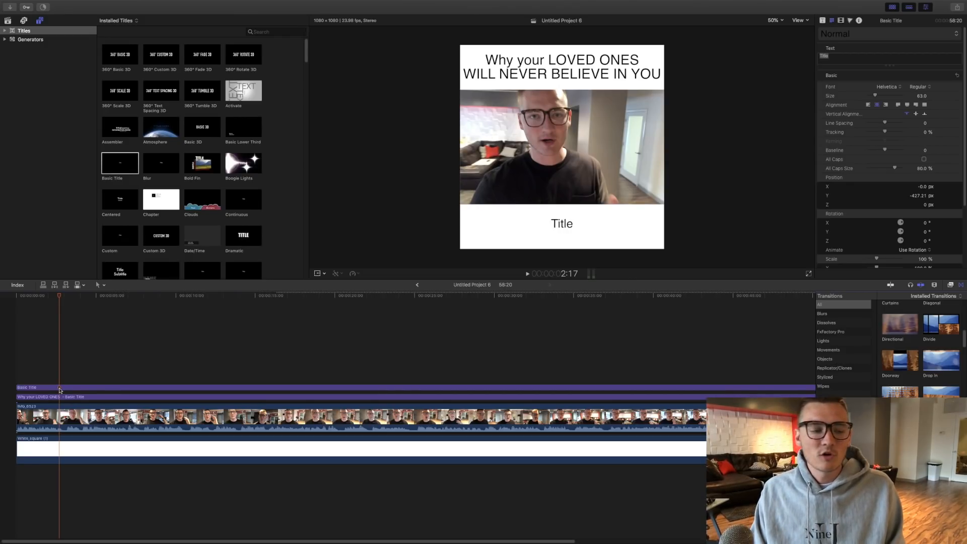
{"action": "left_click", "coordinate": [61, 388]}
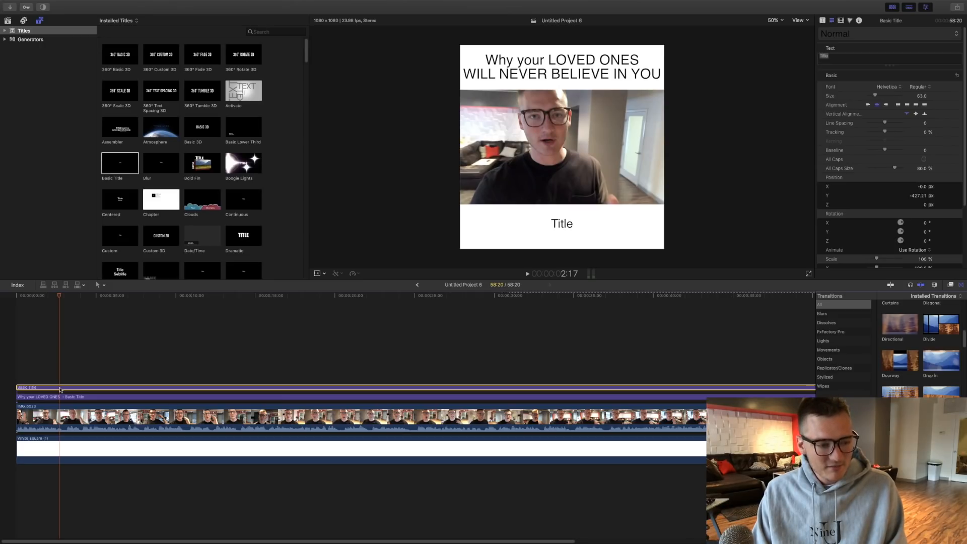
{"action": "key", "text": "super+b"}
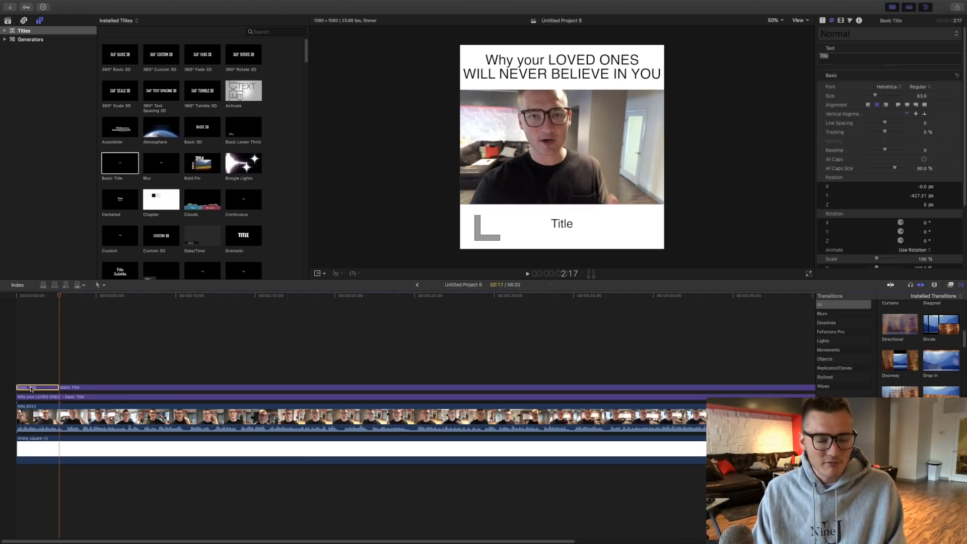
- Set the first caption segment to "It's our FIRST INSTINCT" over "TO PROTECT THE ONE'S WE LOVE" and raise it to about Y -384 px
{"action": "double_click", "coordinate": [31, 388]}
{"action": "type", "text": "It's the"}
{"action": "key", "text": "BackSpace"}
{"action": "key", "text": "BackSpace"}
{"action": "key", "text": "BackSpace"}
{"action": "type", "text": "our FIRST IN"}
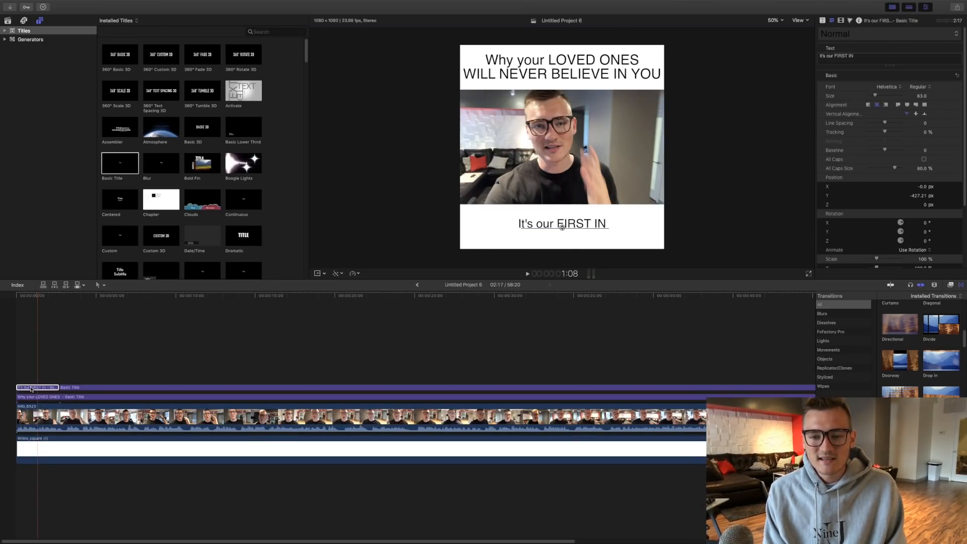
{"action": "type", "text": "STINCT"}
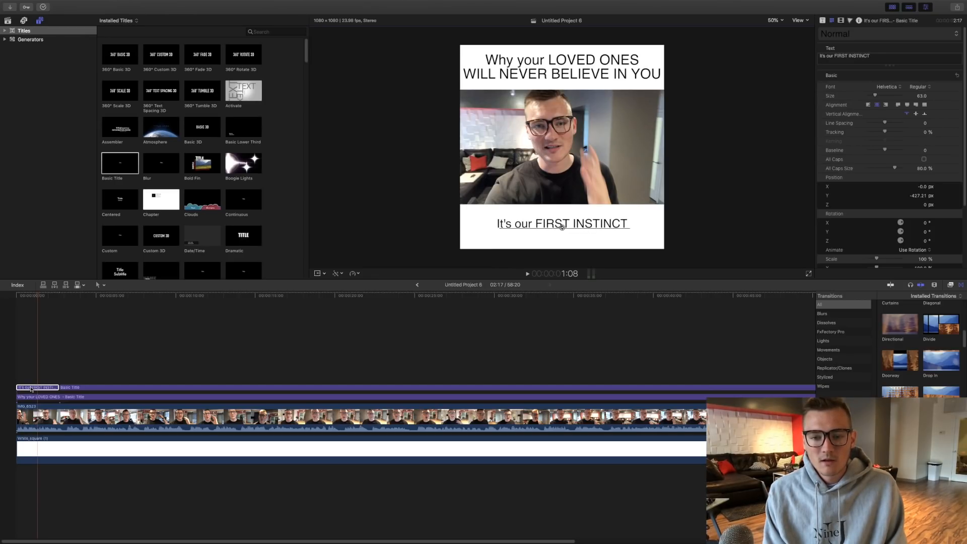
{"action": "key", "text": "Return"}
{"action": "type", "text": "TO PRO"}
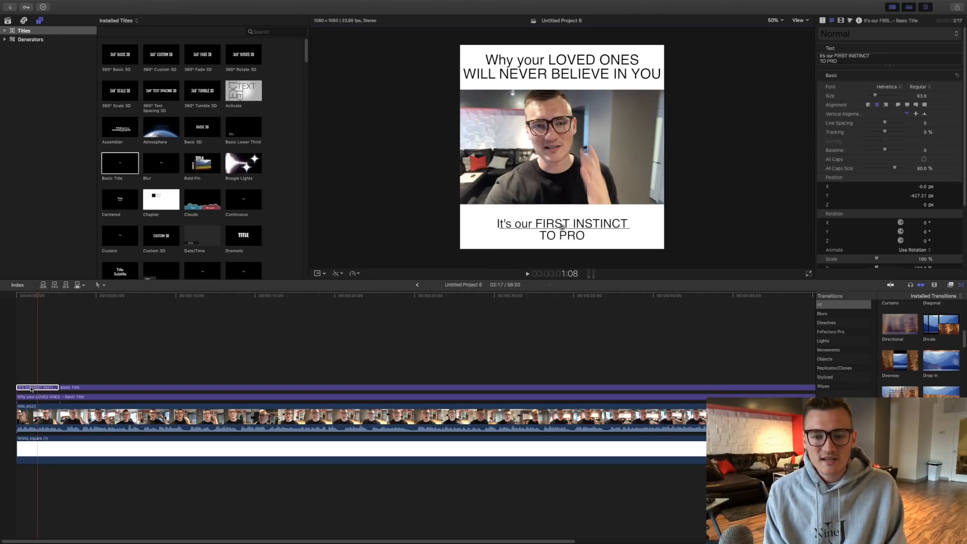
{"action": "type", "text": "TECT THE ONE'S"}
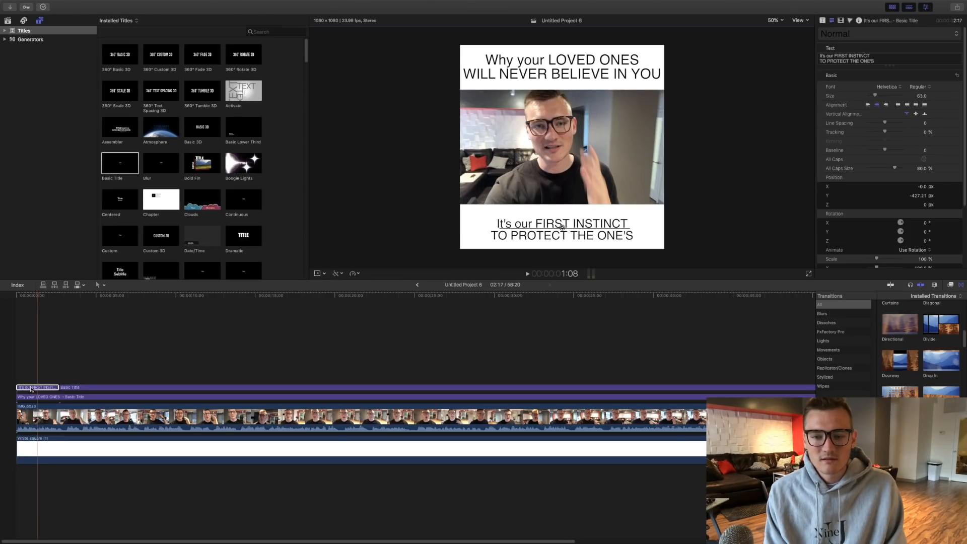
{"action": "type", "text": " WE LOVE"}
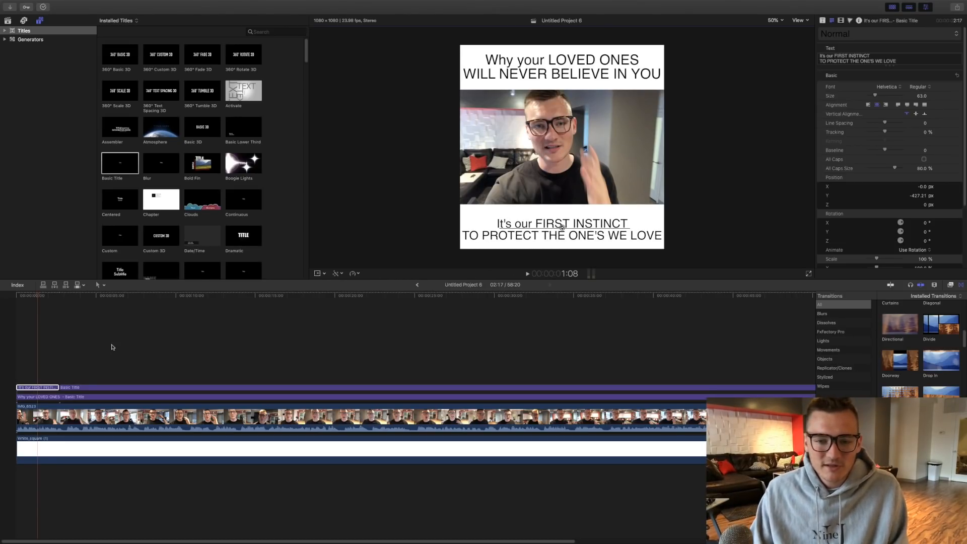
{"action": "left_click_drag", "start_coordinate": [561, 227], "coordinate": [562, 219]}
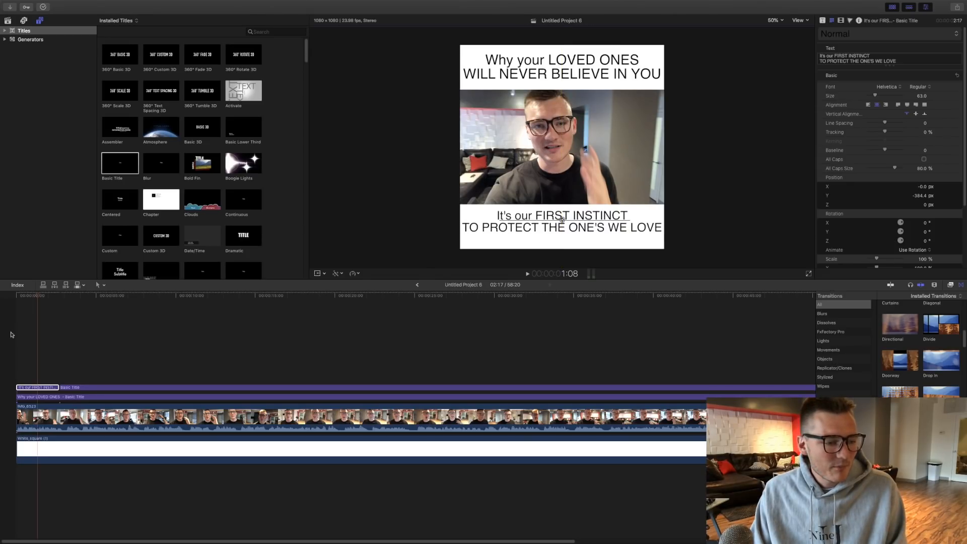
- Play through the second spoken phrase and split the remaining lower title where it ends, just after the 5-second mark
{"action": "key", "text": "space"}
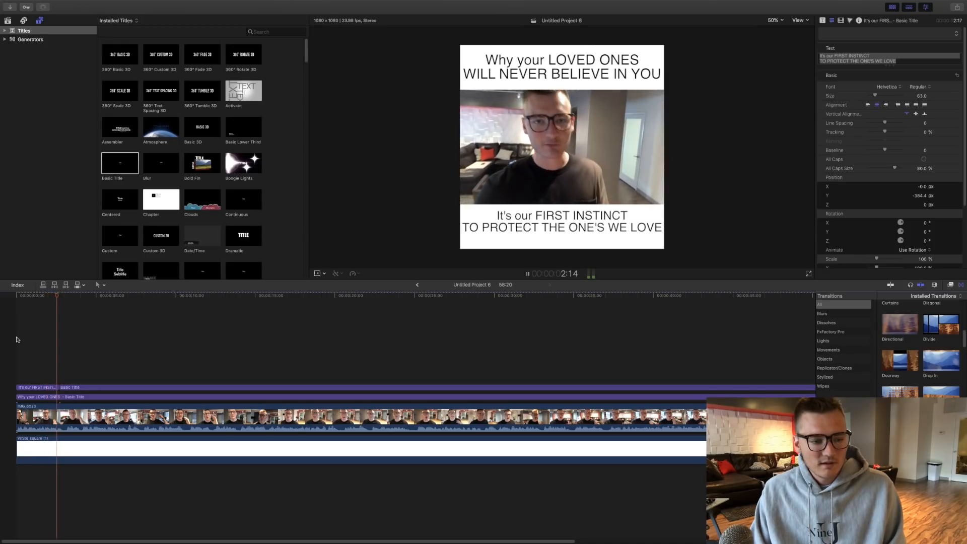
{"action": "key", "text": "space"}
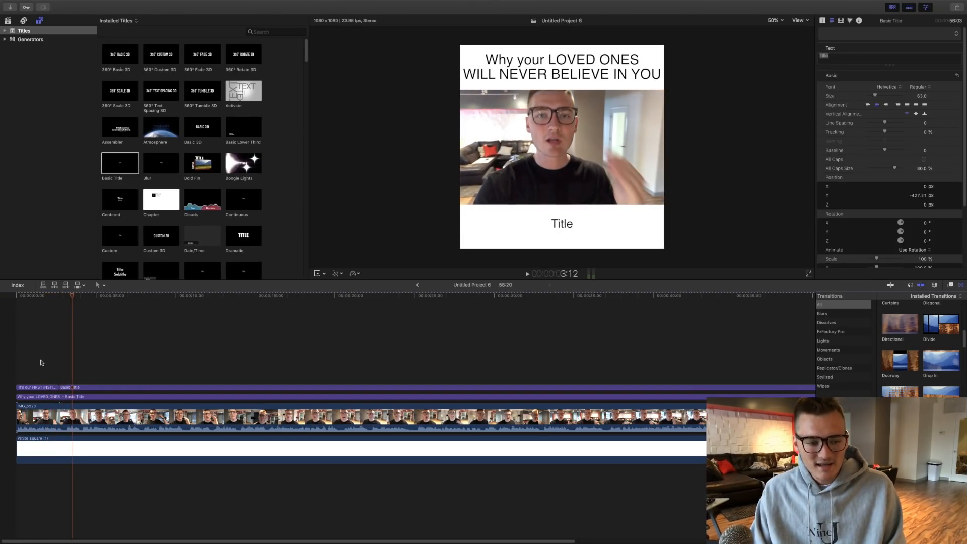
{"action": "left_click", "coordinate": [61, 375]}
{"action": "key", "text": "space"}
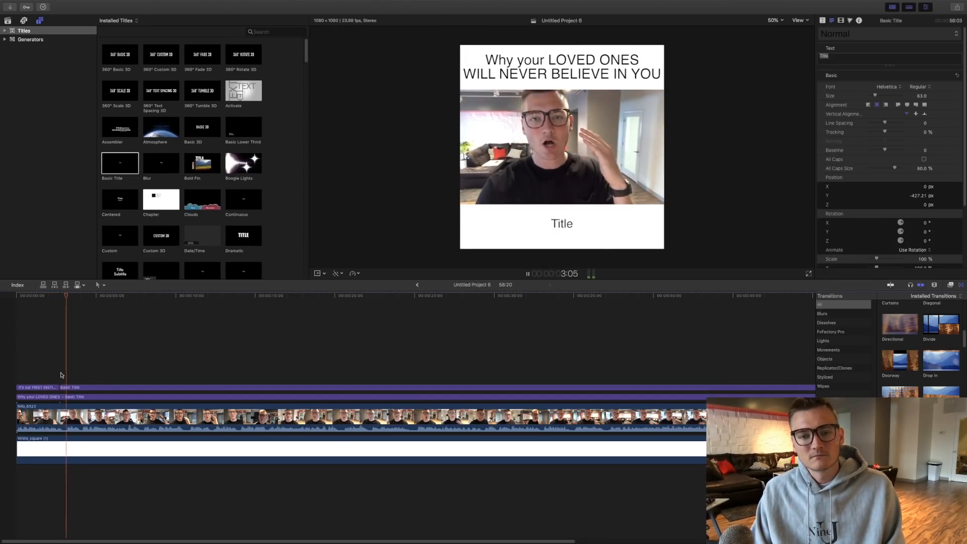
{"action": "key", "text": "space"}
{"action": "left_click", "coordinate": [103, 388]}
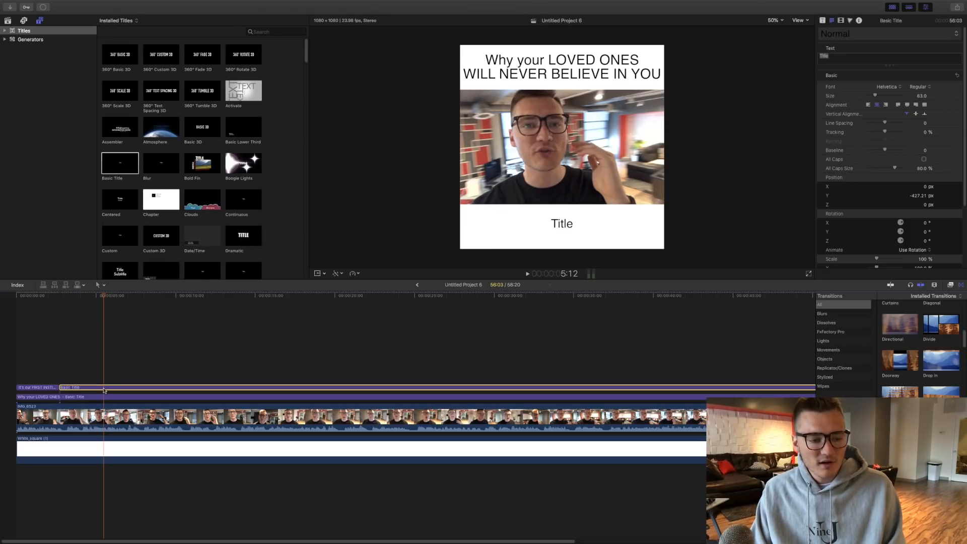
{"action": "double_click", "coordinate": [103, 388]}
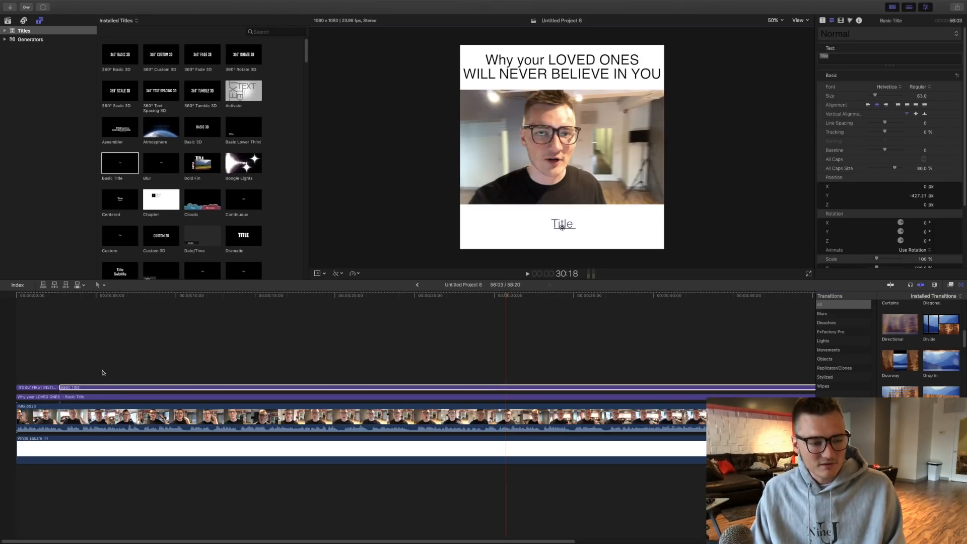
{"action": "left_click", "coordinate": [102, 388]}
{"action": "key", "text": "super+b"}
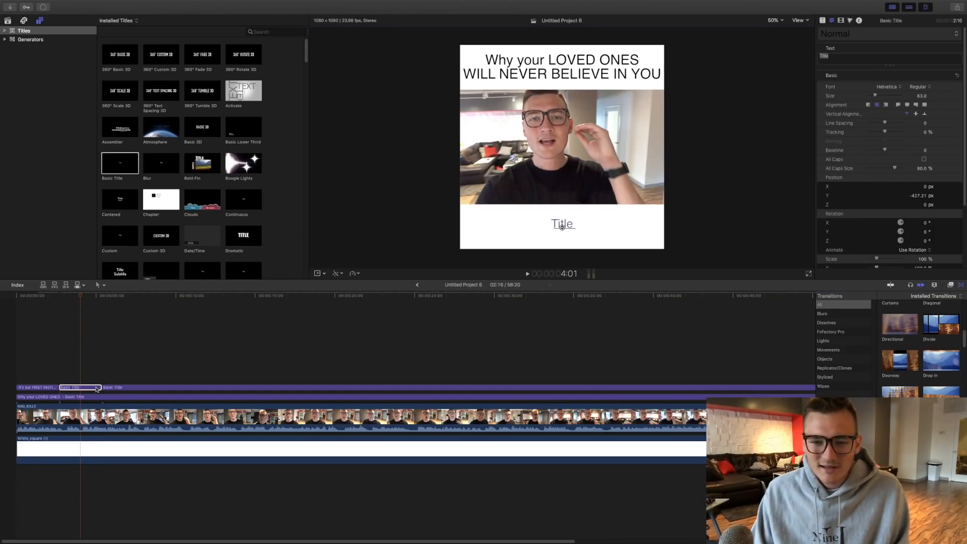
- Replay the second phrase and set its caption segment's text to "our loved ones, they are our first priority"
{"action": "key", "text": "space"}
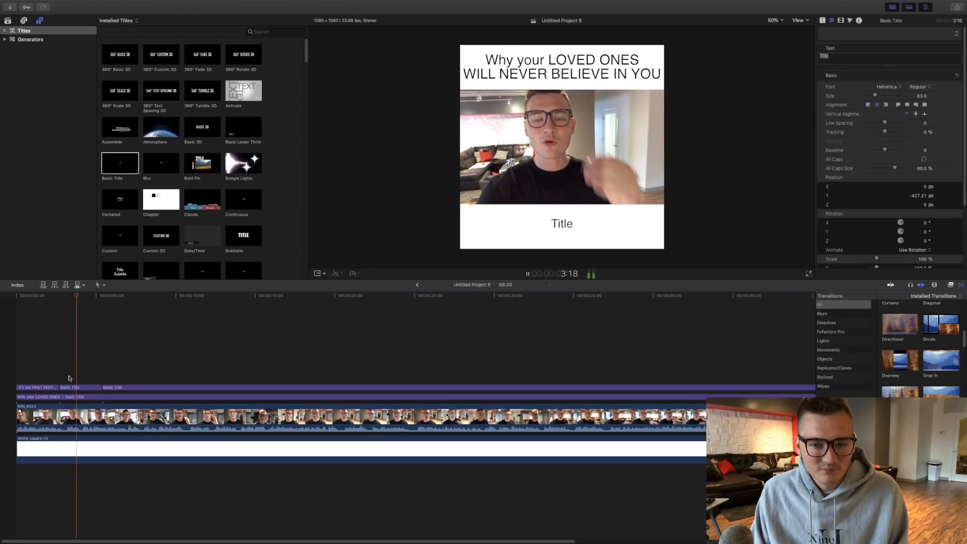
{"action": "key", "text": "space"}
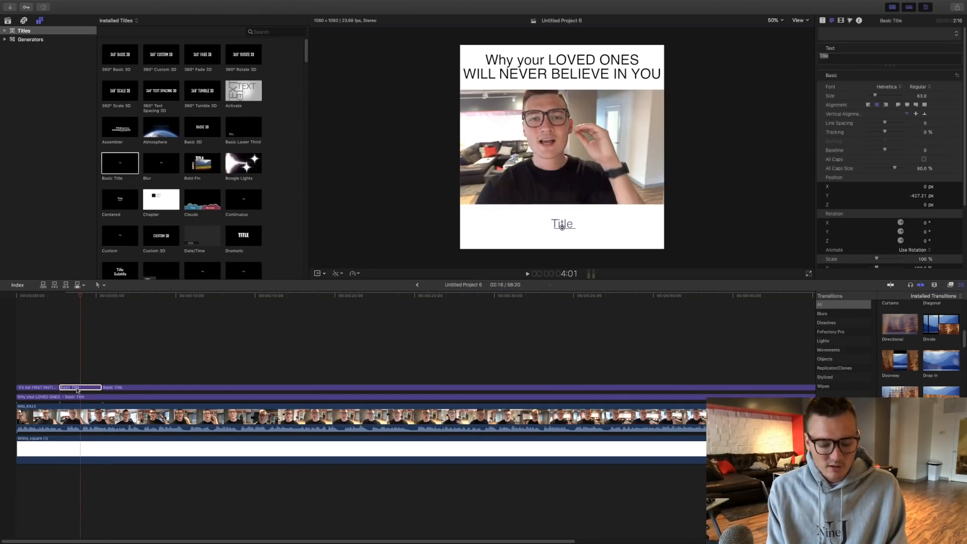
{"action": "type", "text": "our lo"}
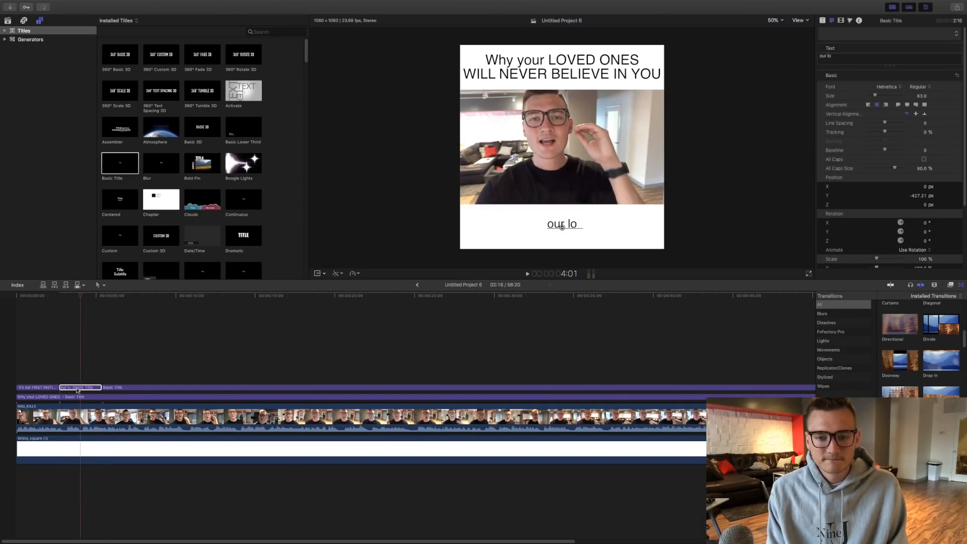
{"action": "type", "text": "ved ones, they"}
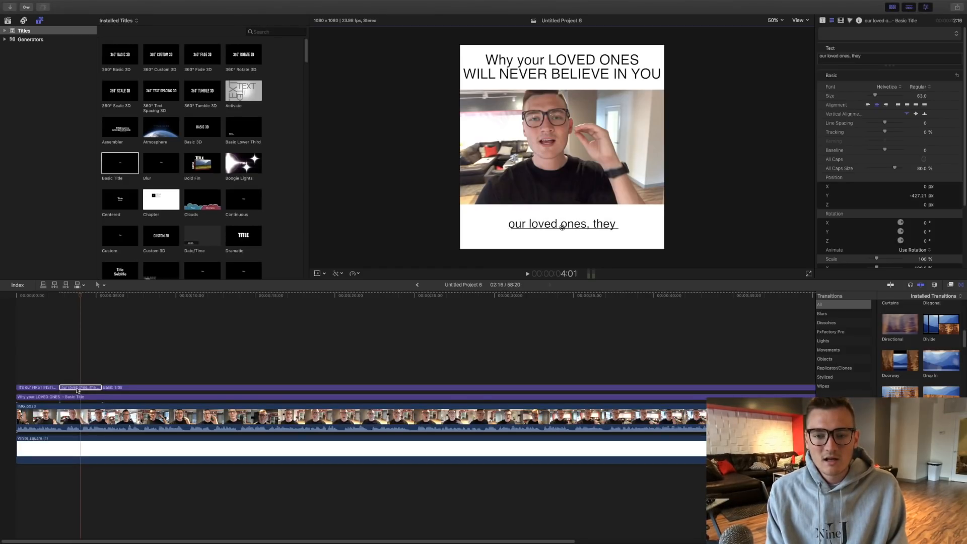
{"action": "type", "text": " are our first p"}
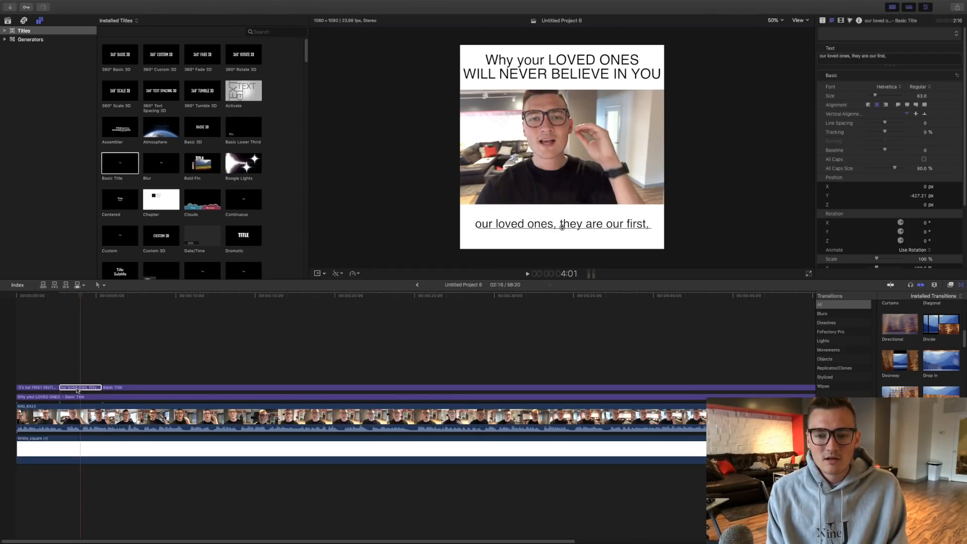
{"action": "type", "text": "riority"}
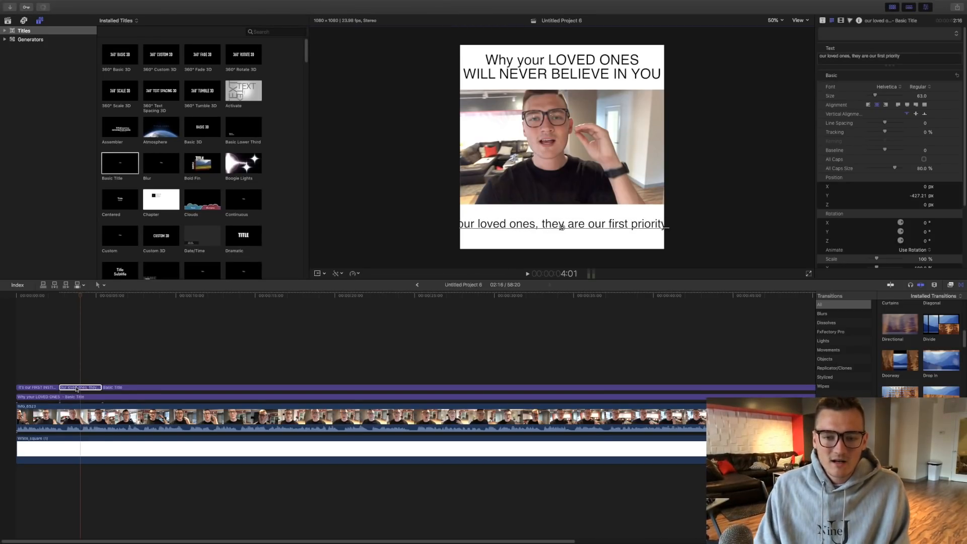
- Break the second caption into two lines after "our loved ones," and raise it to about Y -394 px
{"action": "left_click", "coordinate": [543, 223]}
{"action": "key", "text": "Return"}
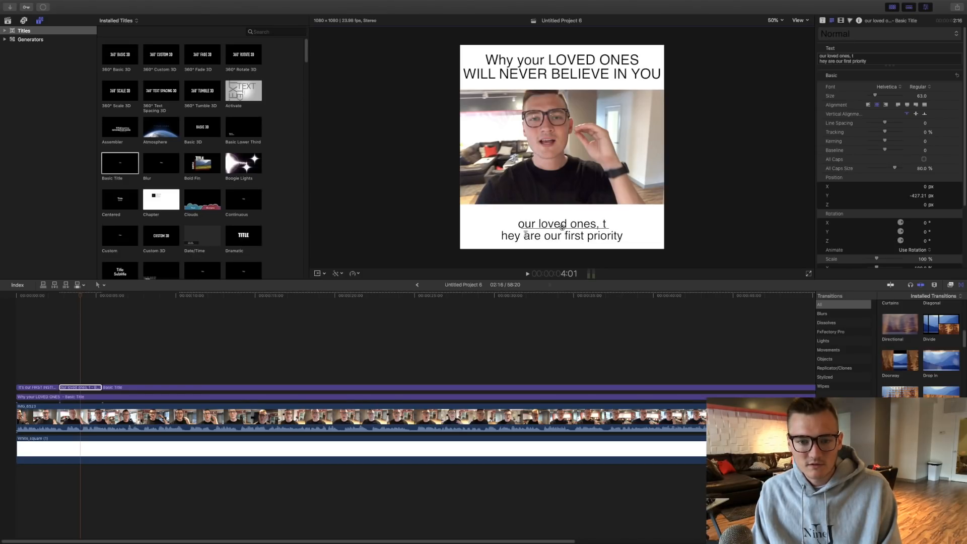
{"action": "key", "text": "BackSpace"}
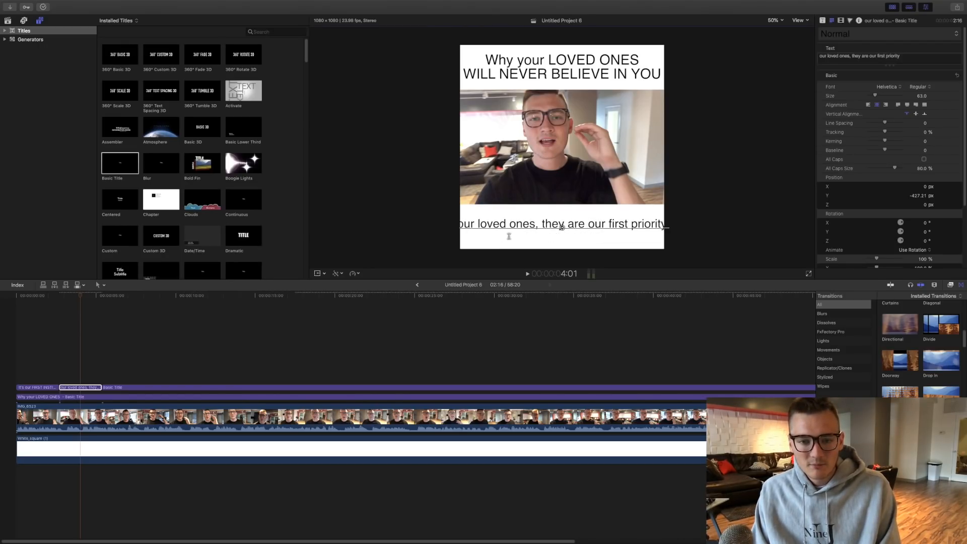
{"action": "key", "text": "Return"}
{"action": "key", "text": "BackSpace"}
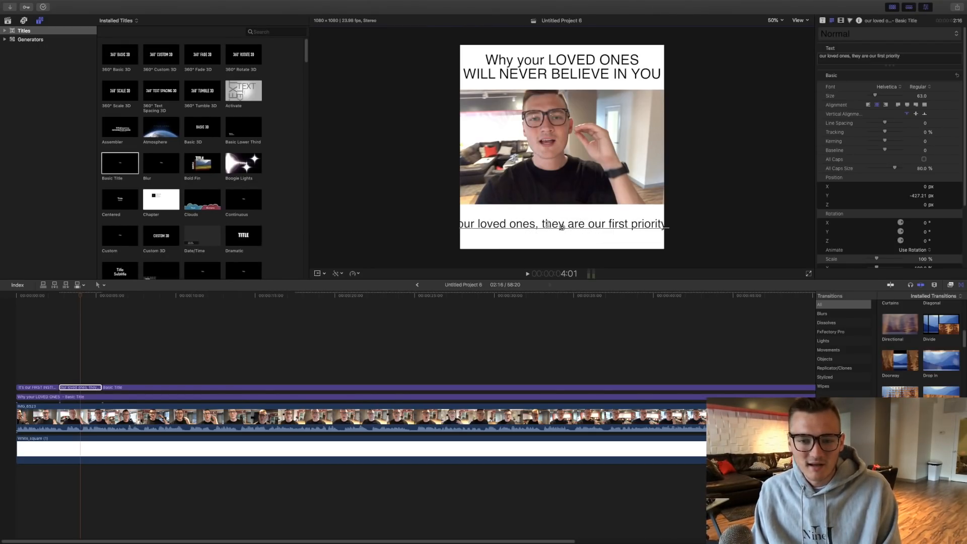
{"action": "key", "text": "Return"}
{"action": "left_click_drag", "start_coordinate": [564, 227], "coordinate": [562, 220]}
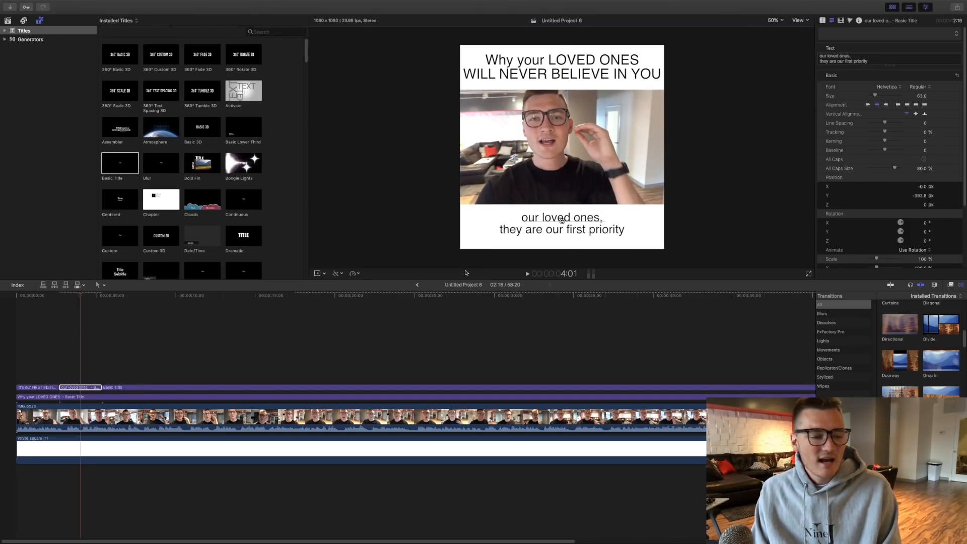
- Play back the first two captions to check their timing and return to the start of the timeline
{"action": "left_click", "coordinate": [33, 361]}
{"action": "key", "text": "space"}
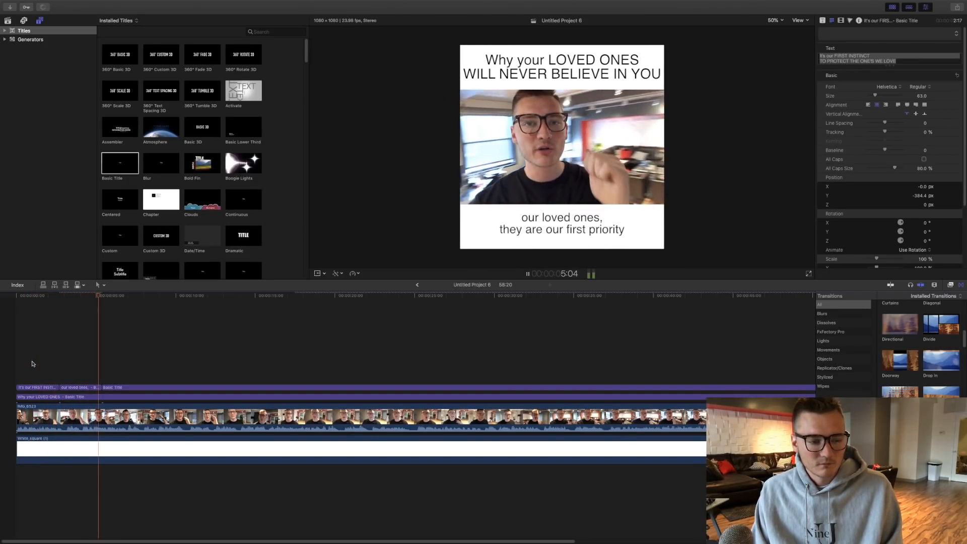
{"action": "key", "text": "space"}
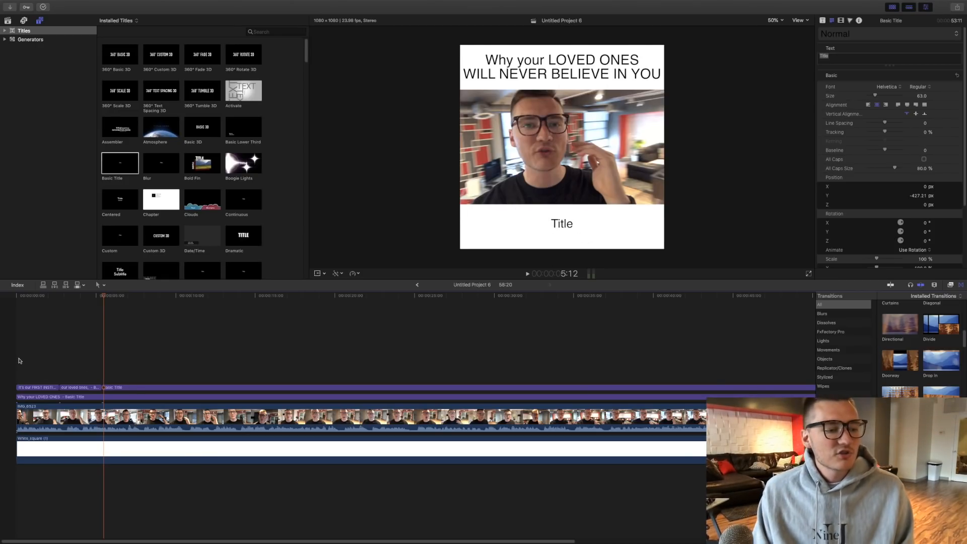
{"action": "key", "text": "Home"}
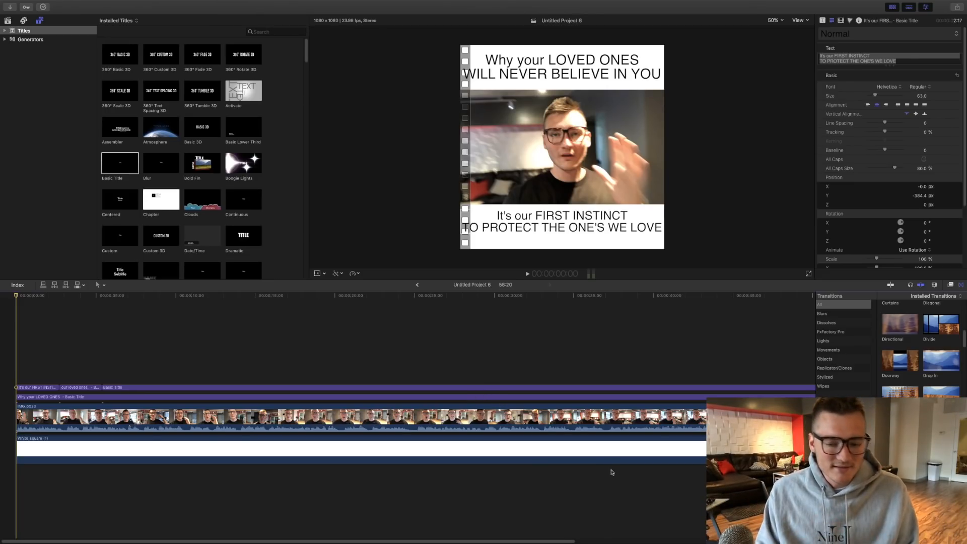
- Switch to Chrome and search Google Images for "red square"
{"action": "mouse_move", "coordinate": [322, 538]}
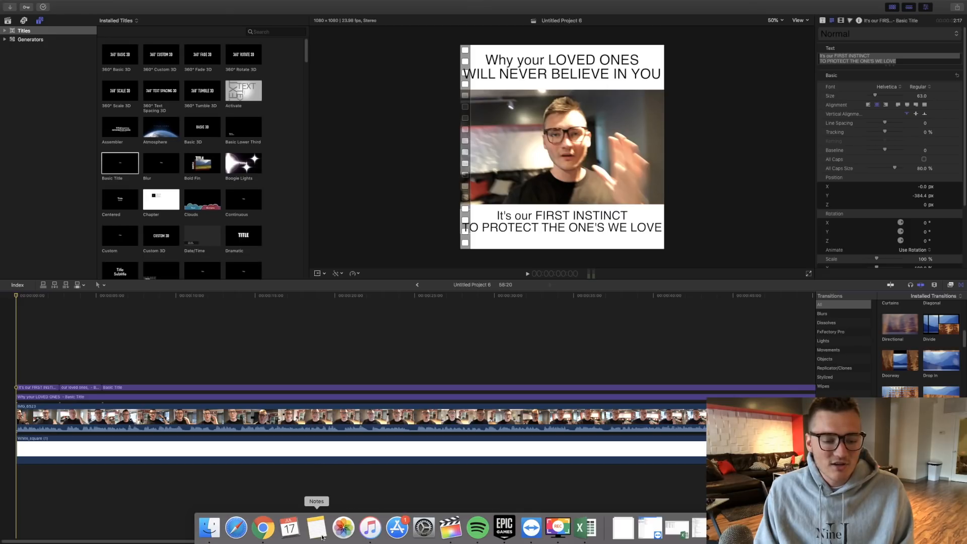
{"action": "left_click", "coordinate": [263, 527]}
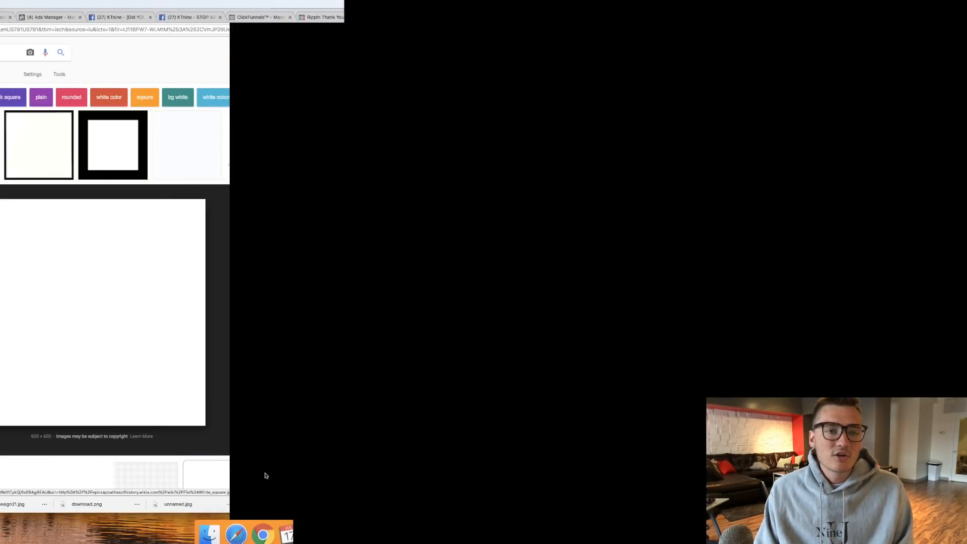
{"action": "triple_click", "coordinate": [119, 51]}
{"action": "type", "text": "re"}
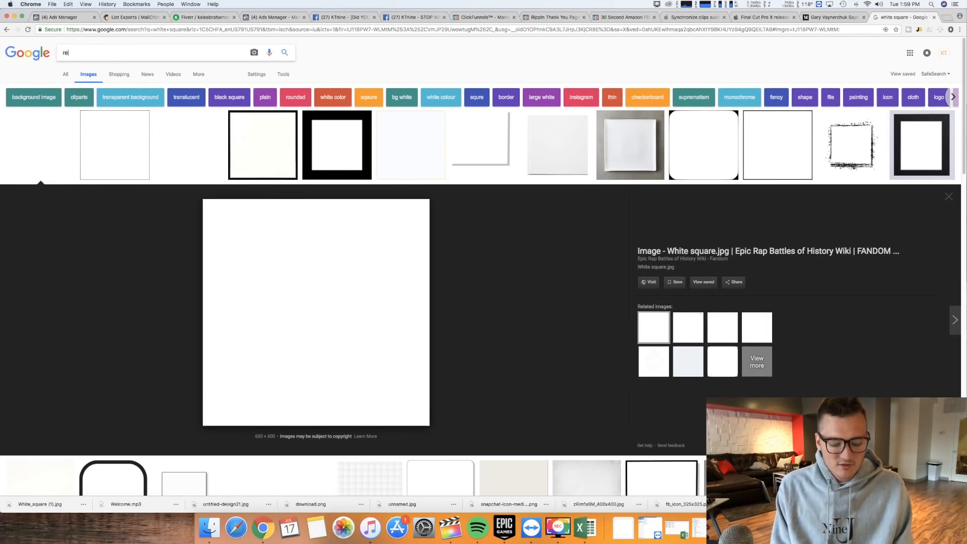
{"action": "type", "text": "d square"}
{"action": "key", "text": "Return"}
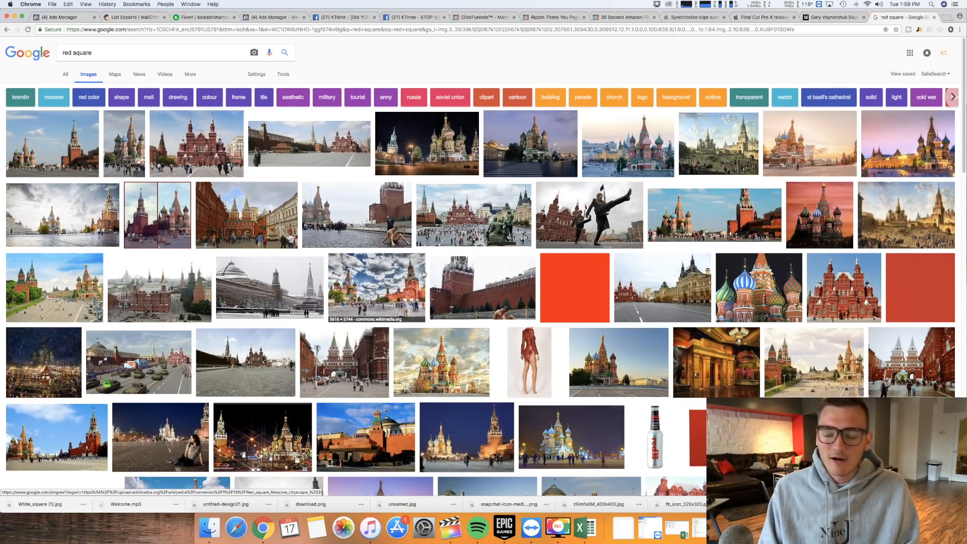
- Open the plain red square result and save its full image to the computer
{"action": "left_click", "coordinate": [544, 285]}
{"action": "right_click", "coordinate": [301, 298]}
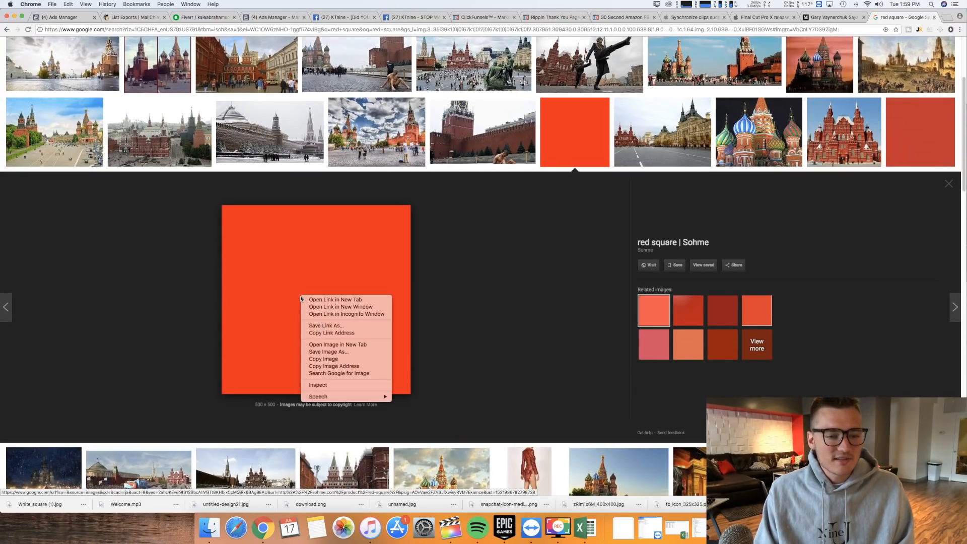
{"action": "left_click", "coordinate": [327, 351]}
{"action": "left_click", "coordinate": [531, 106]}
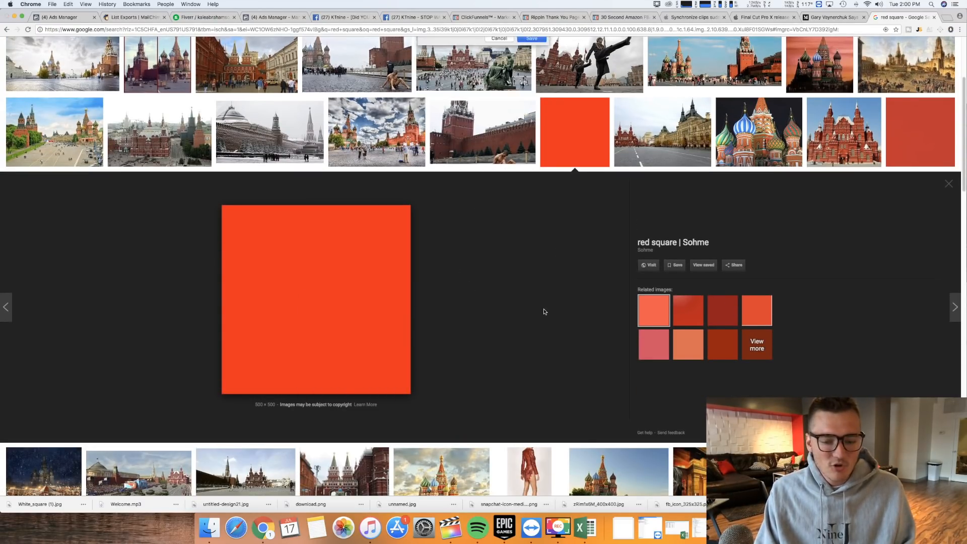
- Switch back to Final Cut Pro and add the downloaded red square above the titles from the start of the timeline
{"action": "left_click", "coordinate": [451, 527]}
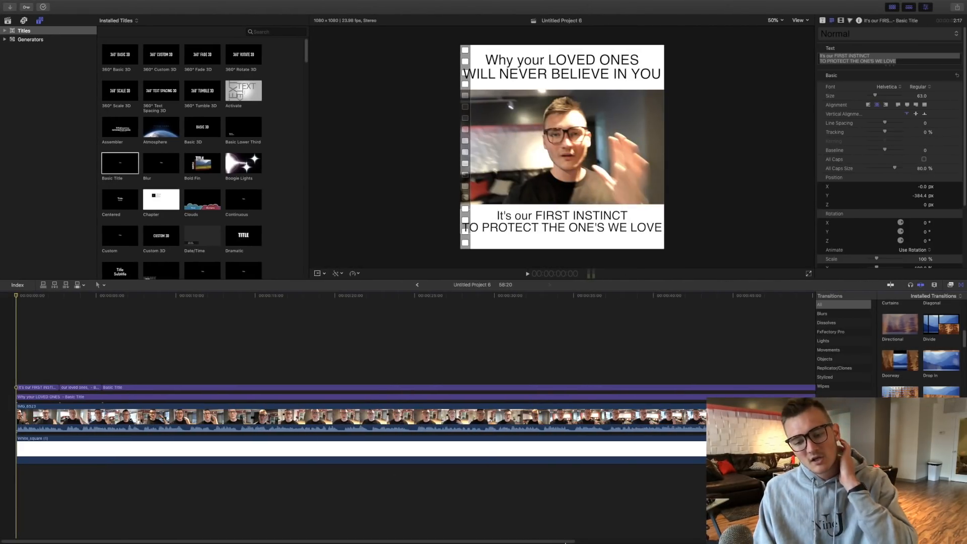
{"action": "left_click", "coordinate": [623, 528]}
{"action": "left_click_drag", "start_coordinate": [623, 496], "coordinate": [7, 352]}
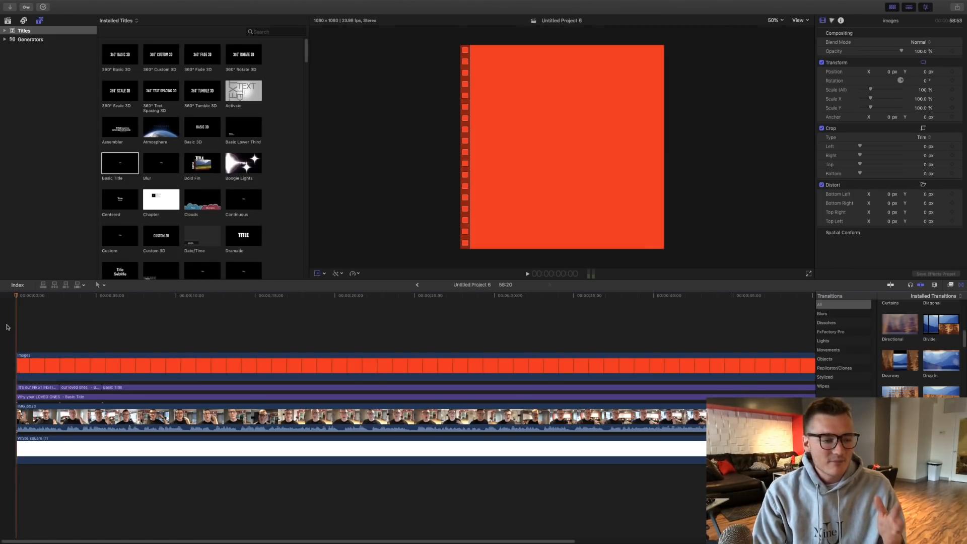
- Shrink the red image to about 3.3% by 3.7% and move it into the frame's bottom-left corner, about X -523.6, Y -520.3 px
{"action": "left_click", "coordinate": [43, 369]}
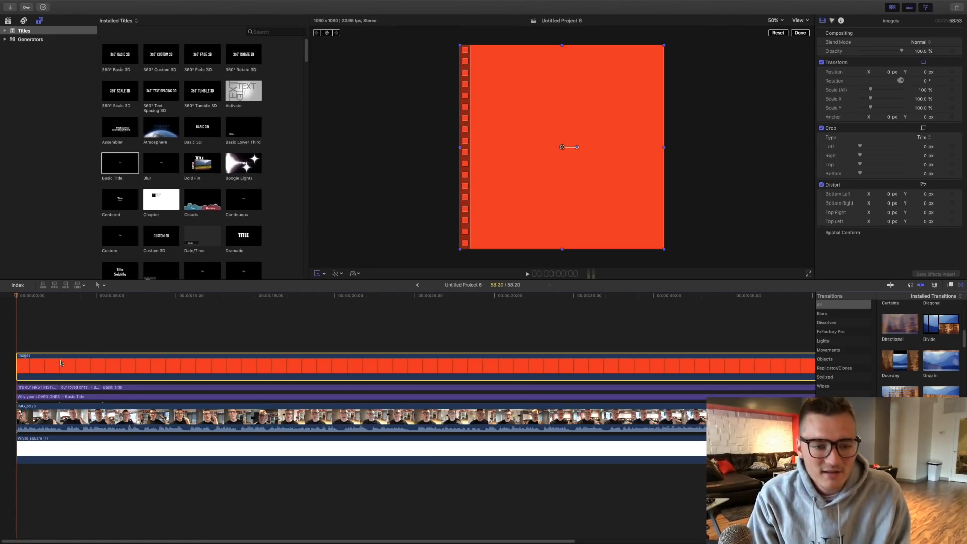
{"action": "left_click", "coordinate": [319, 275]}
{"action": "left_click", "coordinate": [319, 275]}
{"action": "left_click_drag", "start_coordinate": [464, 51], "coordinate": [464, 247]}
{"action": "left_click", "coordinate": [318, 277]}
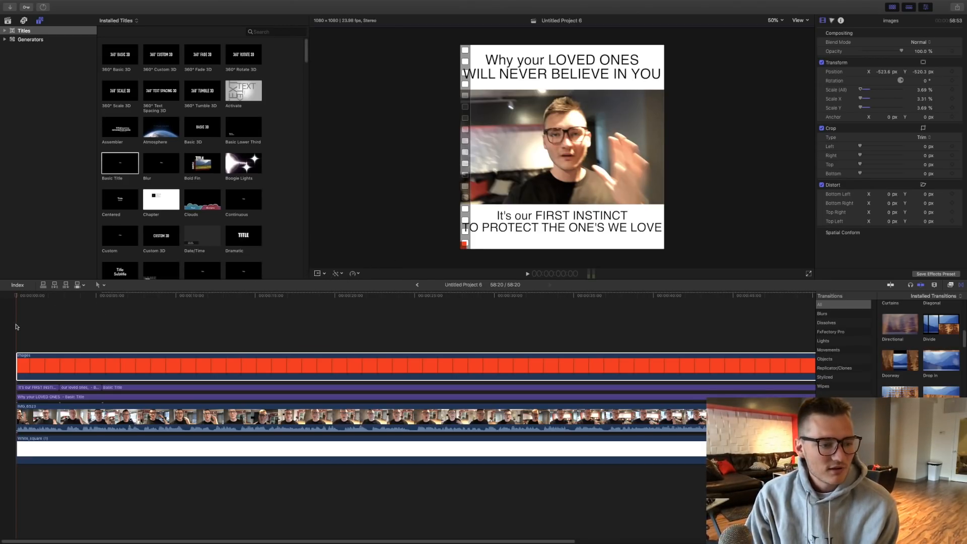
- Add a Transform keyframe to the red clip at the start of the timeline
{"action": "left_click", "coordinate": [36, 361]}
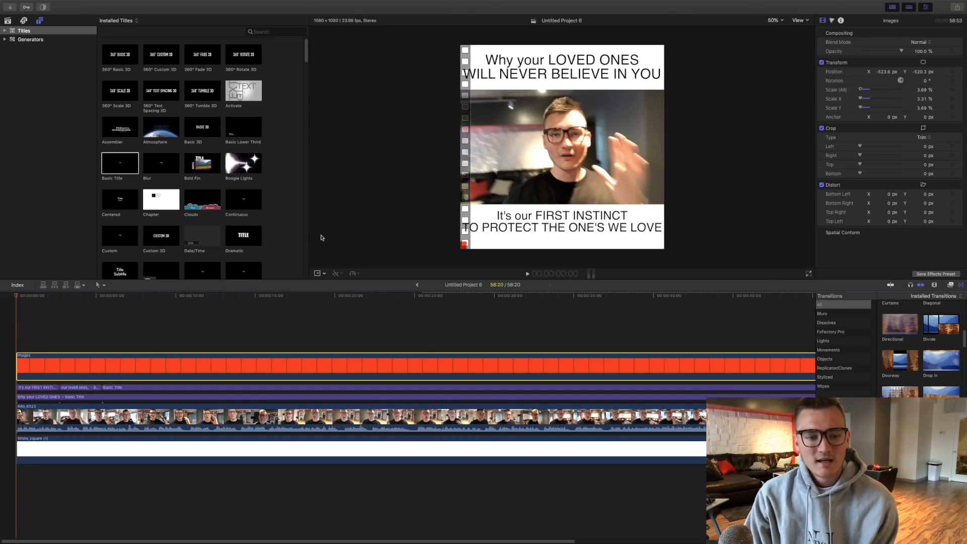
{"action": "left_click", "coordinate": [318, 277]}
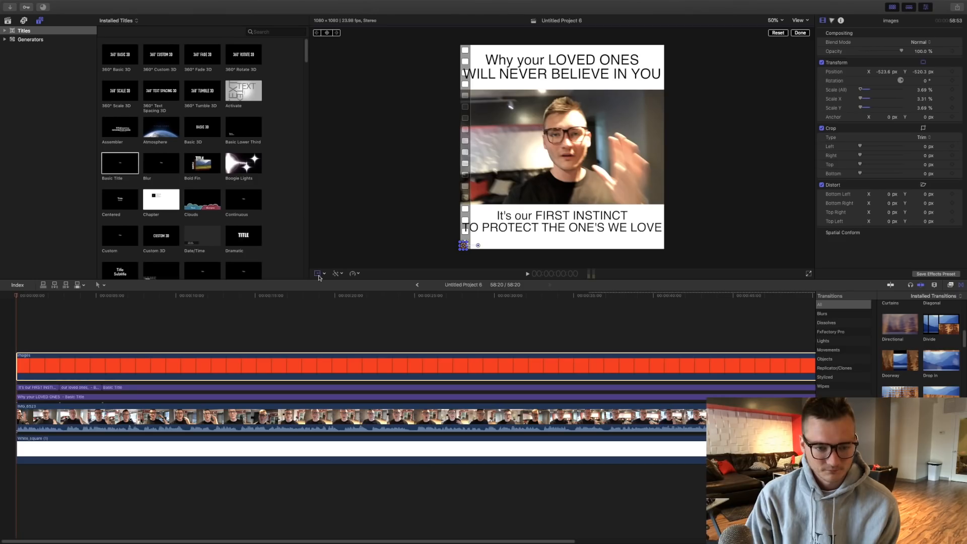
{"action": "left_click", "coordinate": [327, 33]}
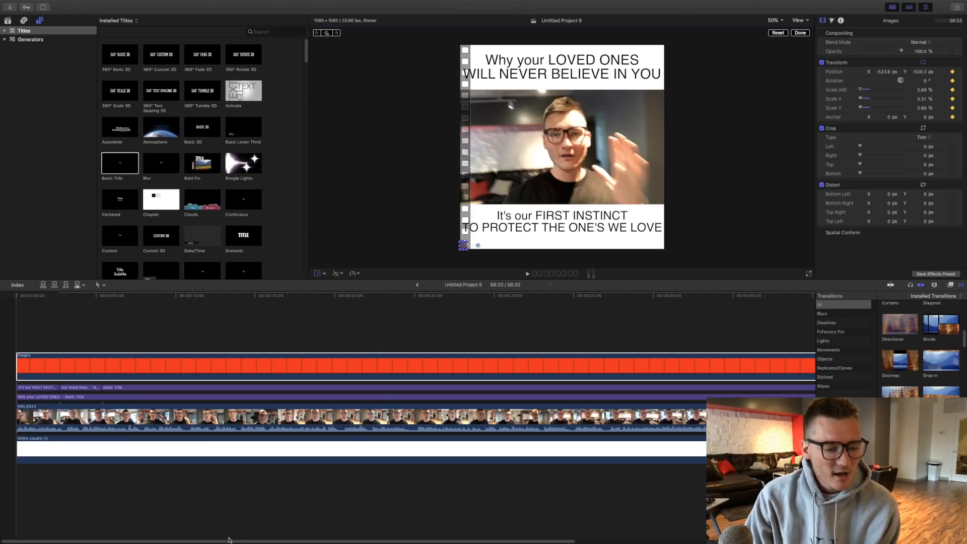
- At 58:12, near the clip's end, stretch the red square horizontally to about 199% X scale so it spans the frame's bottom edge
{"action": "left_click_drag", "start_coordinate": [229, 540], "coordinate": [500, 538]}
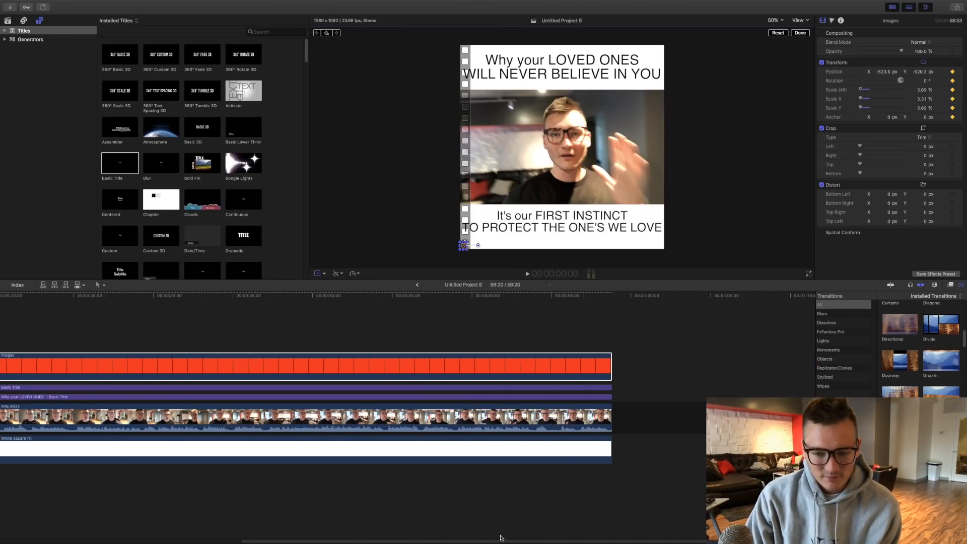
{"action": "left_click", "coordinate": [607, 336]}
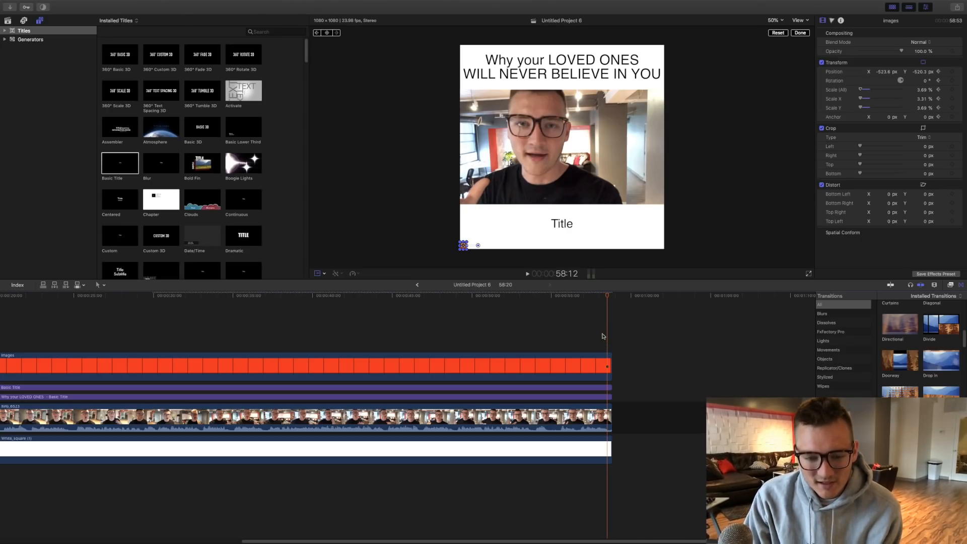
{"action": "left_click", "coordinate": [469, 247]}
{"action": "left_click_drag", "start_coordinate": [469, 246], "coordinate": [665, 247]}
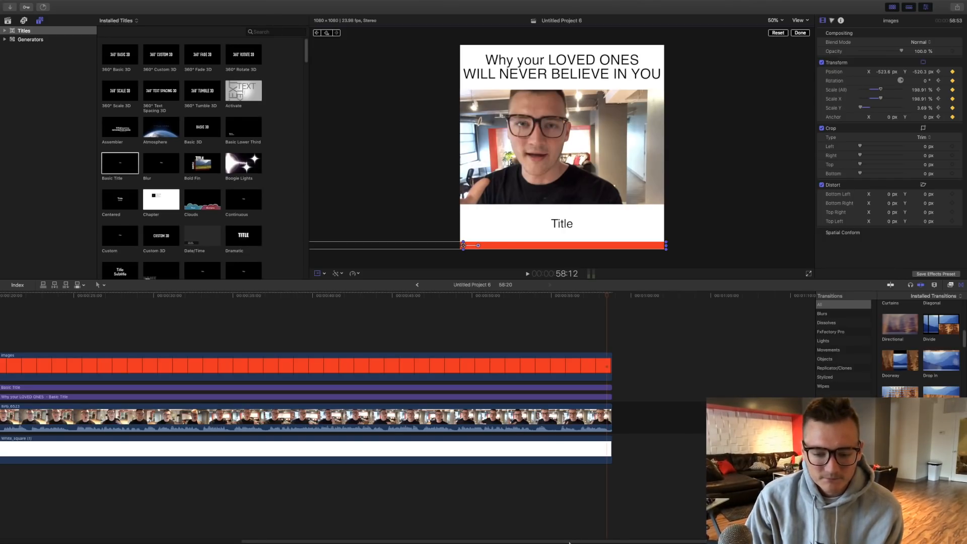
- Play the project from the start of the timeline to check the red progress bar's animation
{"action": "left_click_drag", "start_coordinate": [569, 542], "coordinate": [117, 522]}
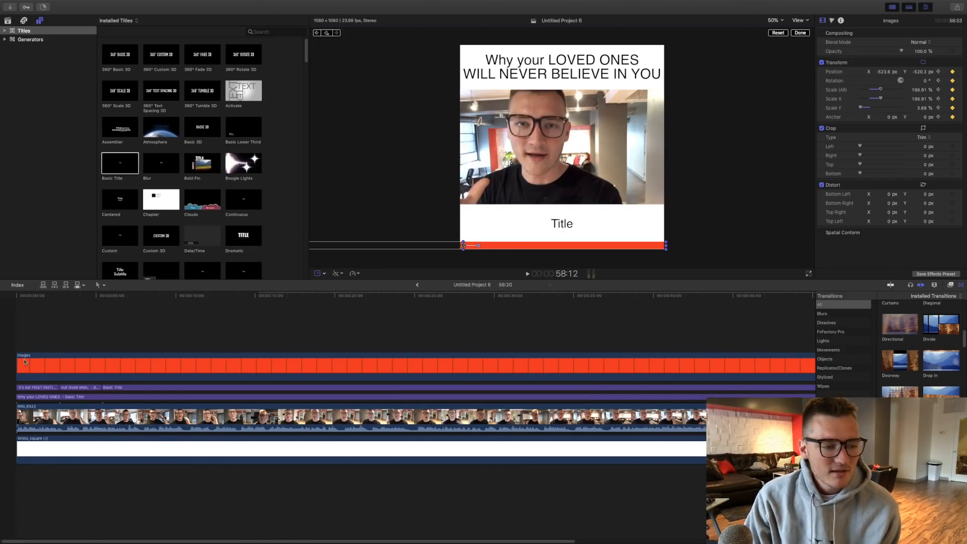
{"action": "left_click", "coordinate": [16, 336]}
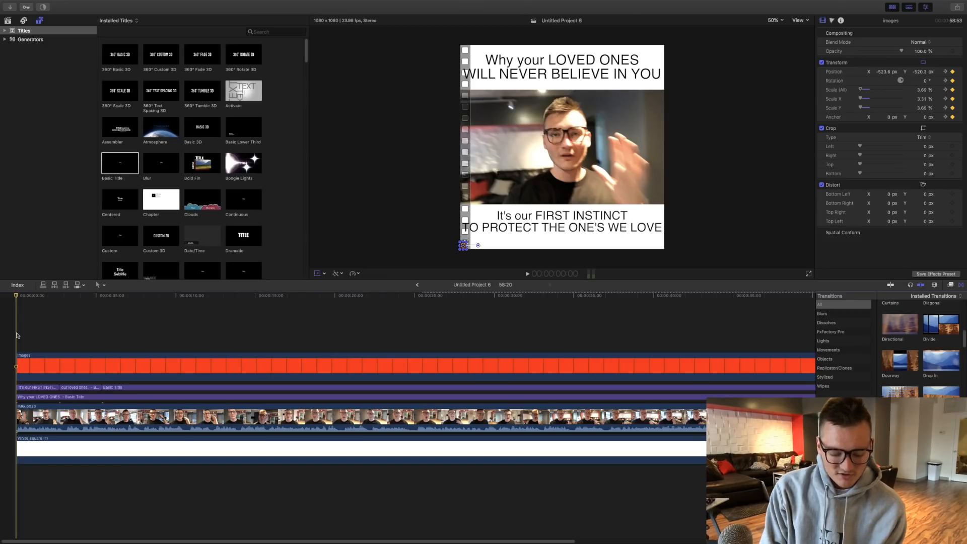
{"action": "key", "text": "space"}
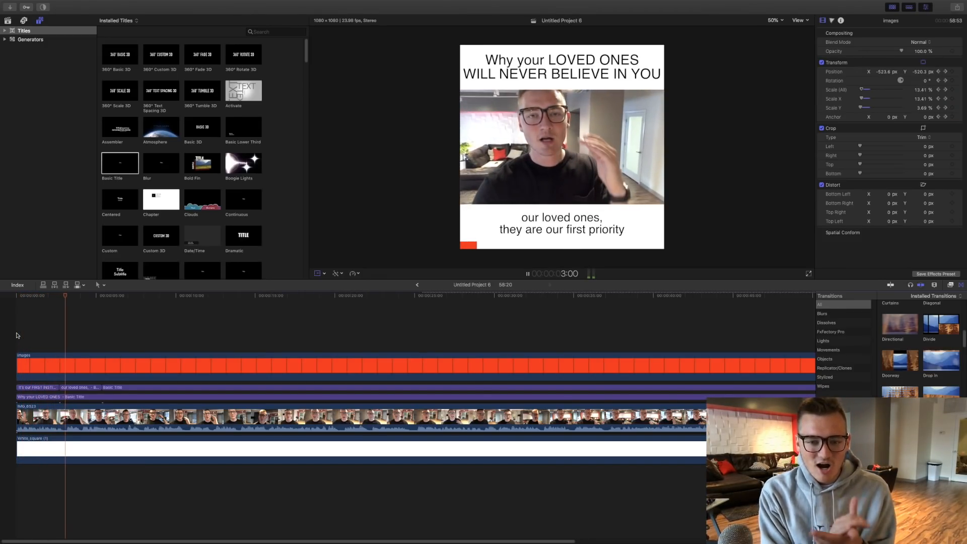
{"action": "key", "text": "space"}
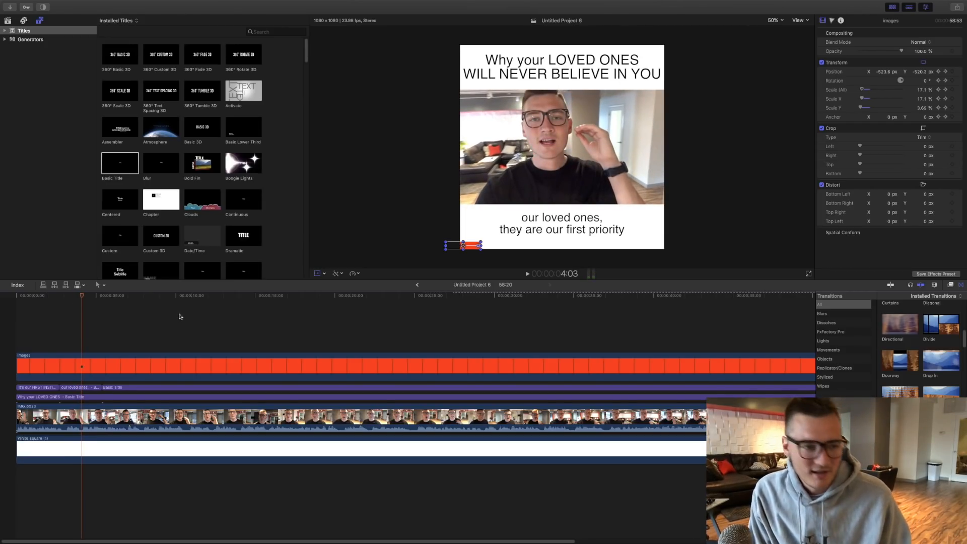
- Browse the library's earlier square video projects and preview Untitled Project 3, Untitled Project 2 and 3 KEYS INSTA
{"action": "left_click", "coordinate": [7, 20]}
{"action": "scroll", "coordinate": [131, 230], "scroll_direction": "down", "scroll_amount": 1}
{"action": "scroll", "coordinate": [131, 231], "scroll_direction": "up", "scroll_amount": 5}
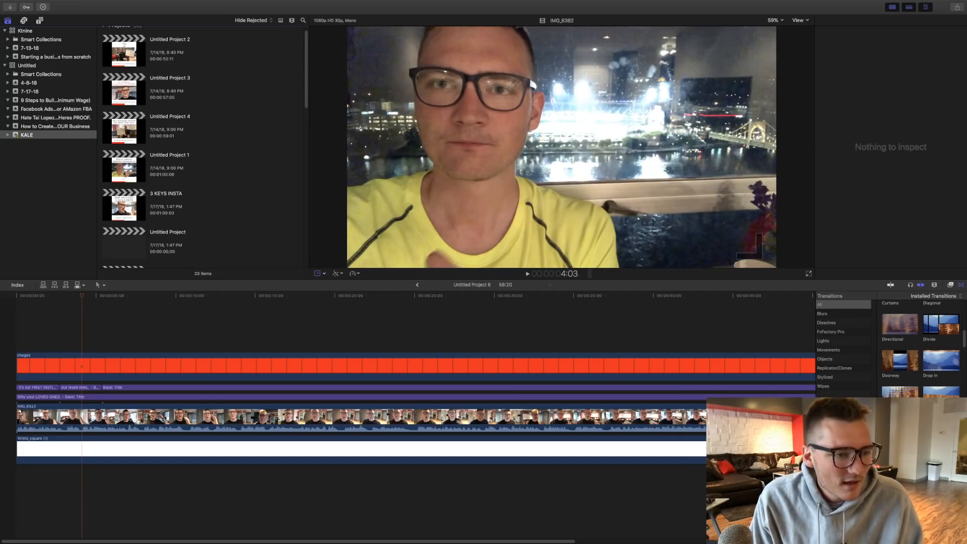
{"action": "left_click", "coordinate": [135, 125]}
{"action": "left_click", "coordinate": [134, 103]}
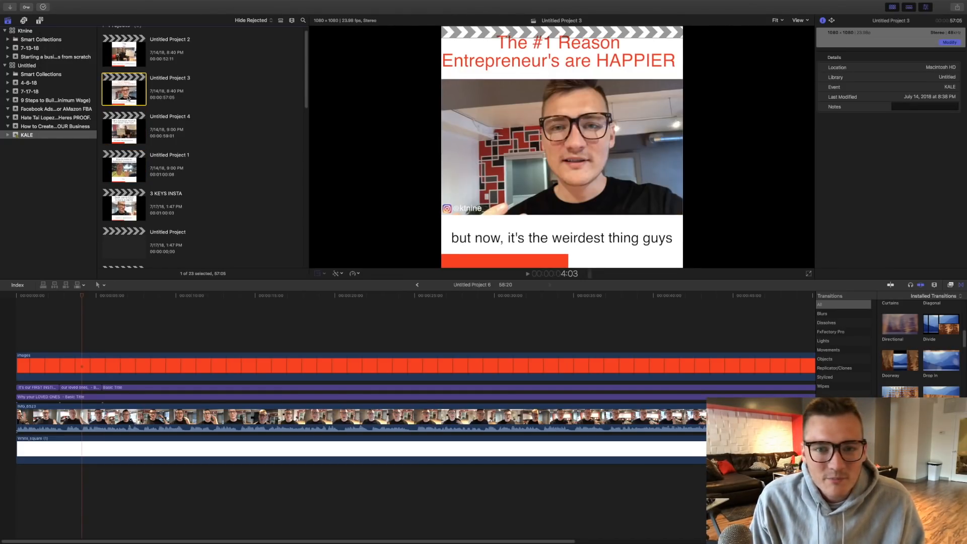
{"action": "scroll", "coordinate": [121, 123], "scroll_direction": "up", "scroll_amount": 1}
{"action": "left_click", "coordinate": [114, 69]}
{"action": "scroll", "coordinate": [115, 69], "scroll_direction": "down", "scroll_amount": 1}
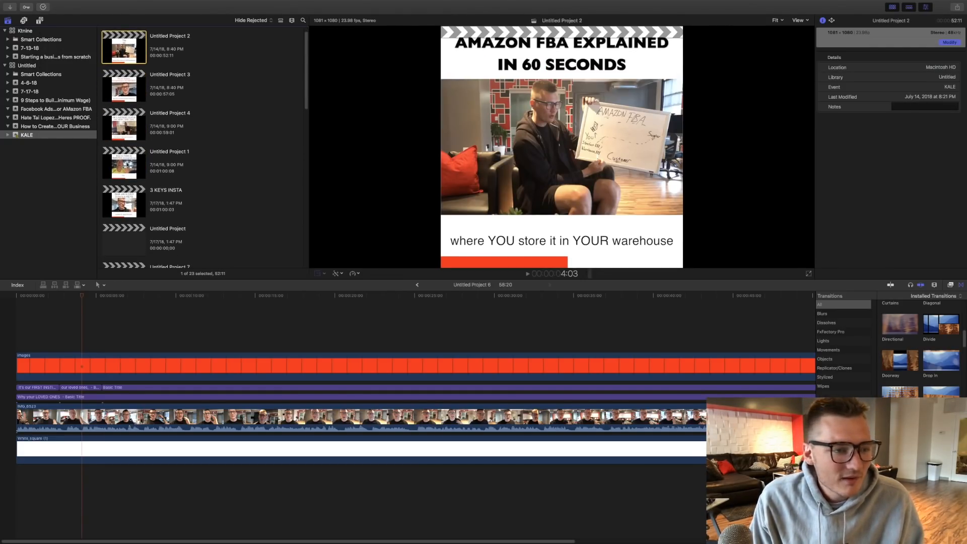
{"action": "left_click", "coordinate": [122, 166]}
{"action": "left_click", "coordinate": [121, 198]}
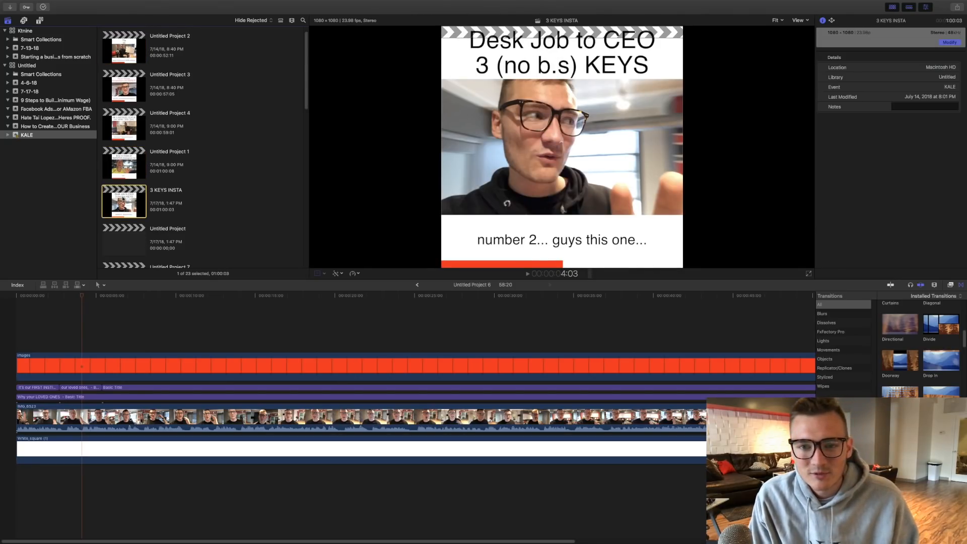
{"action": "scroll", "coordinate": [131, 151], "scroll_direction": "down", "scroll_amount": 4}
{"action": "scroll", "coordinate": [125, 174], "scroll_direction": "down", "scroll_amount": 3}
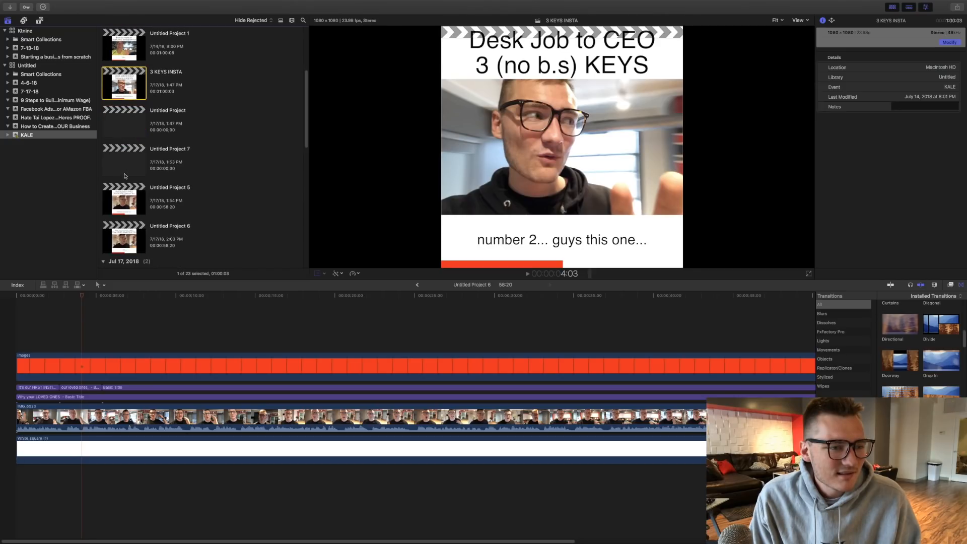
- Open Untitled Project 5 in the timeline and bring all of its layers into view
{"action": "left_click", "coordinate": [124, 207]}
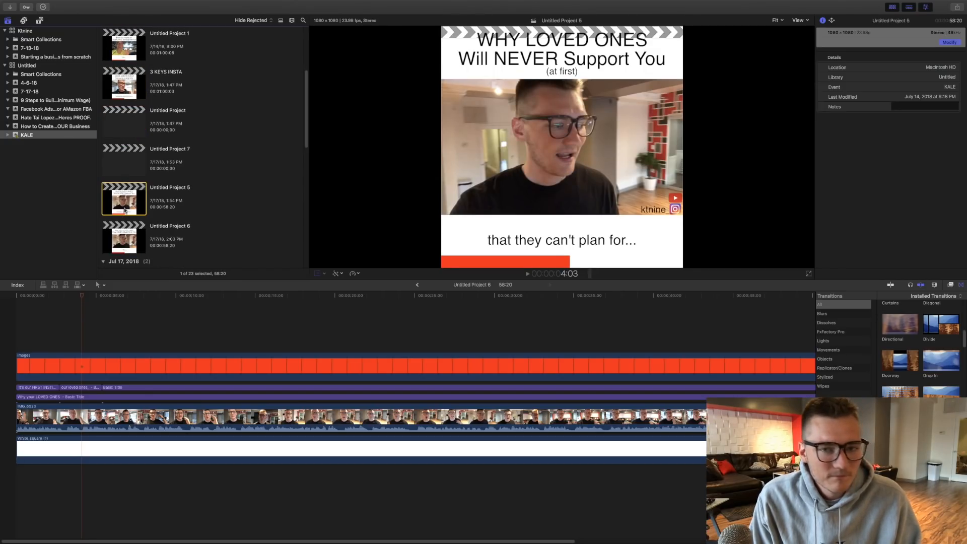
{"action": "double_click", "coordinate": [124, 209]}
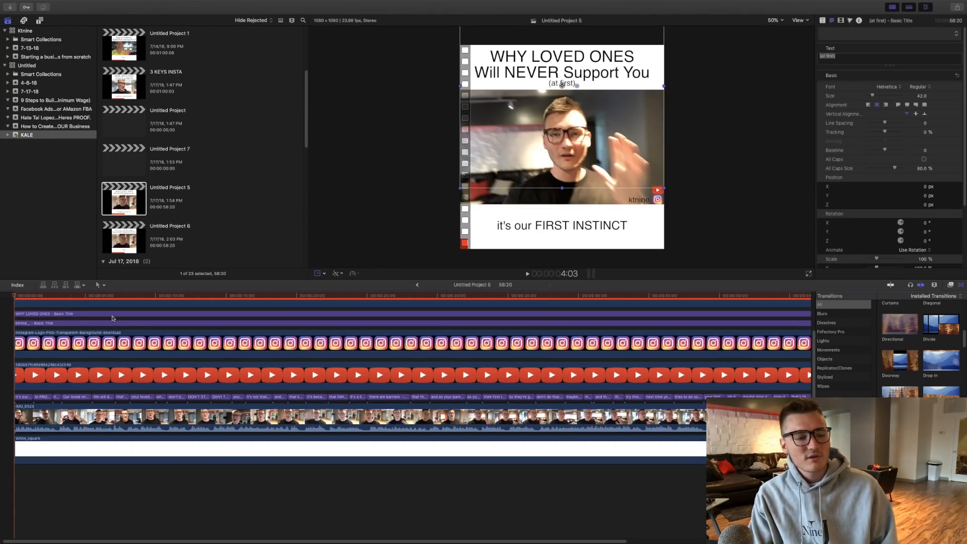
{"action": "scroll", "coordinate": [112, 318], "scroll_direction": "up", "scroll_amount": 3}
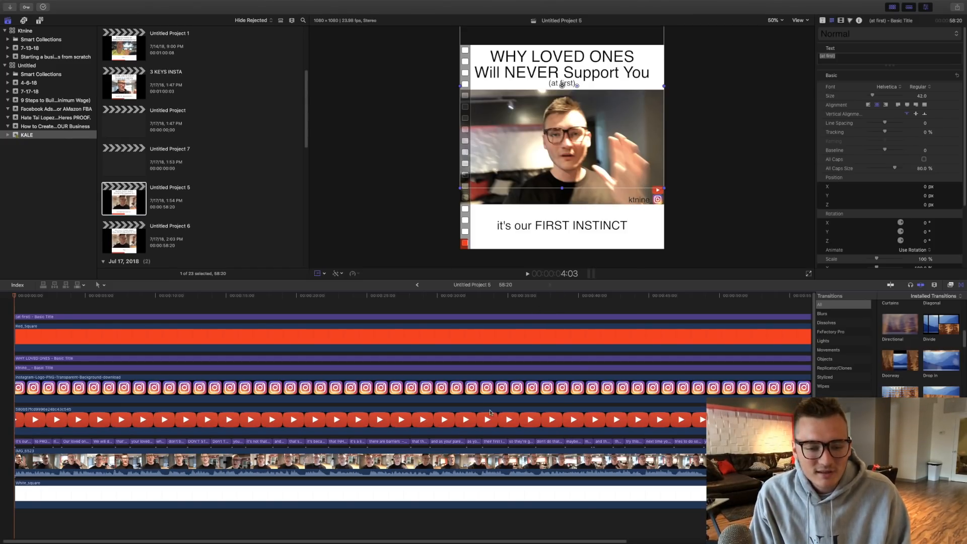
- Scale the Instagram logo clip to about 5.51% in the footage's bottom-right corner
{"action": "left_click", "coordinate": [302, 377]}
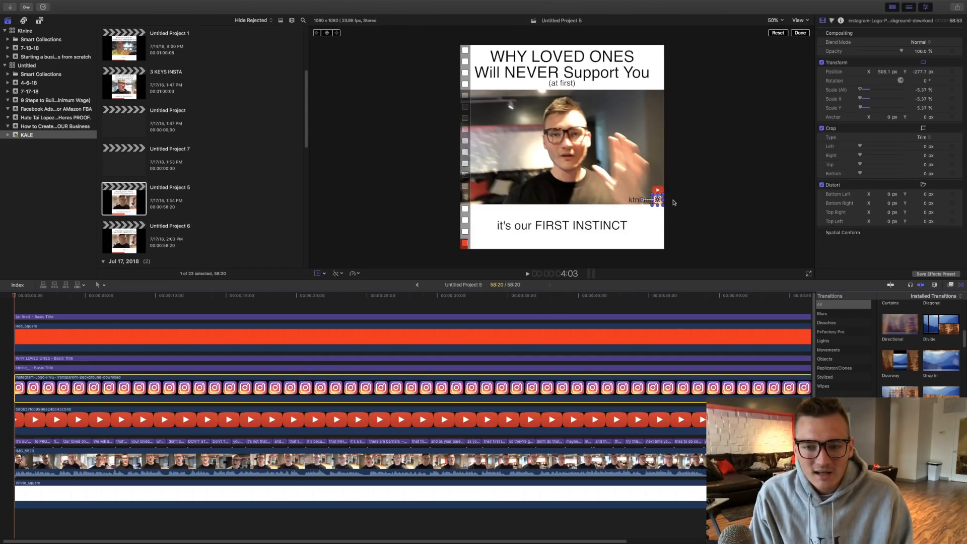
{"action": "key", "text": "shift+t"}
{"action": "left_click_drag", "start_coordinate": [651, 193], "coordinate": [652, 193]}
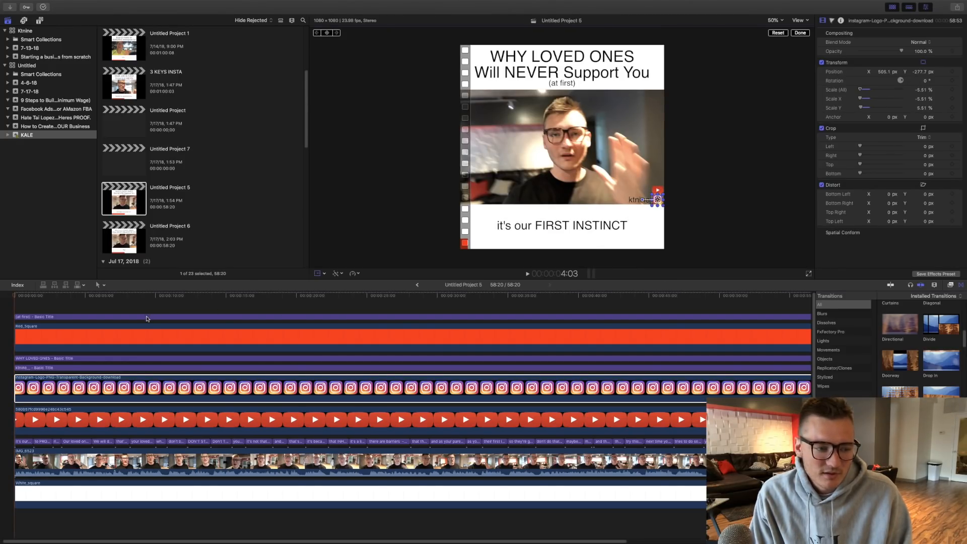
- Play Untitled Project 5 from the start to review its captions, logos and progress bar
{"action": "scroll", "coordinate": [156, 314], "scroll_direction": "down", "scroll_amount": 2}
{"action": "scroll", "coordinate": [155, 314], "scroll_direction": "up", "scroll_amount": 2}
{"action": "left_click", "coordinate": [37, 316]}
{"action": "key", "text": "space"}
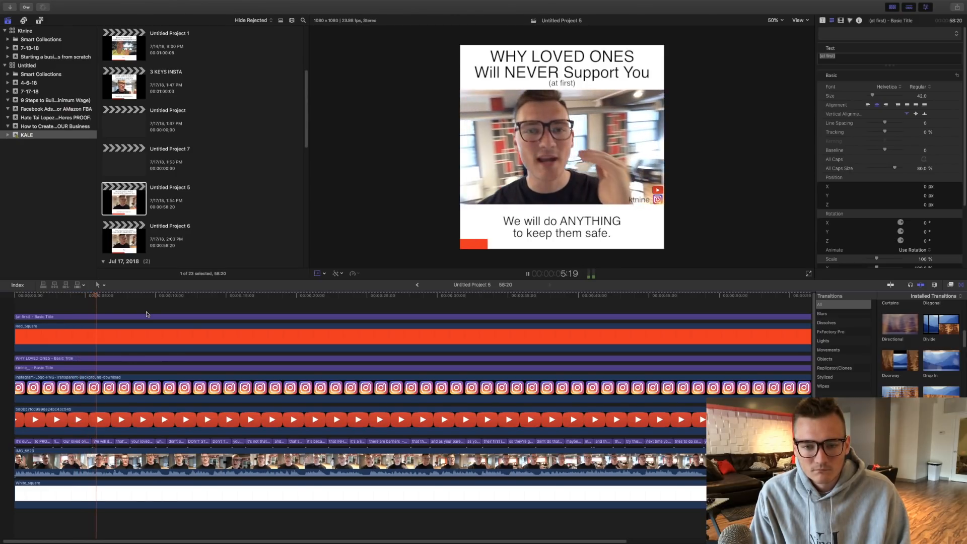
{"action": "key", "text": "space"}
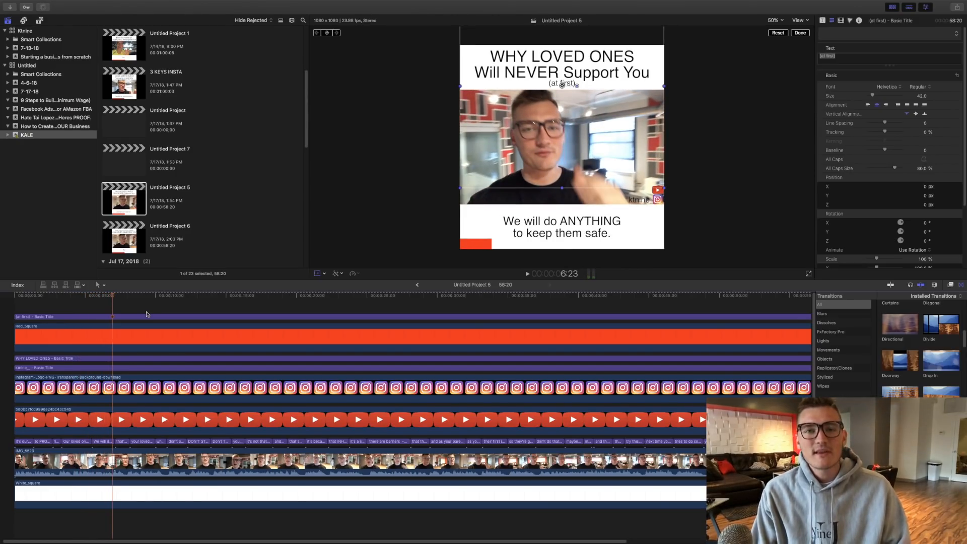